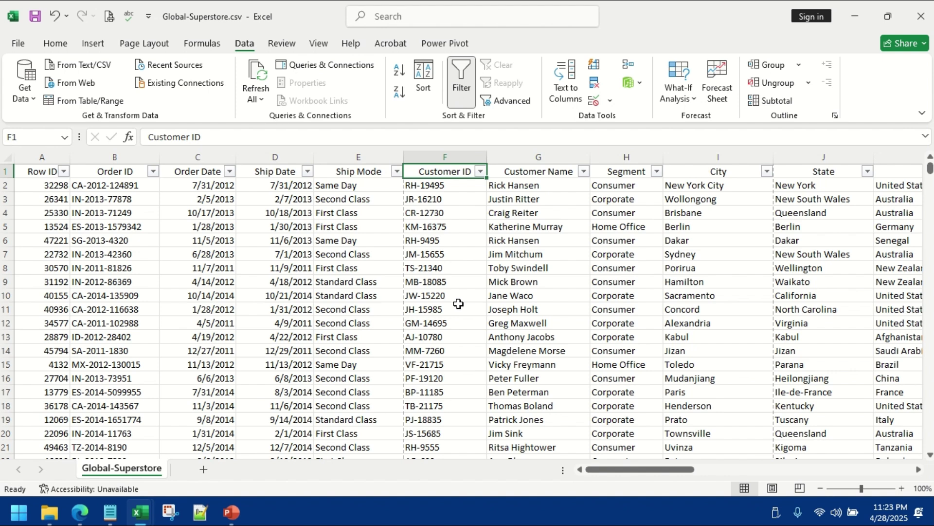
click(711, 187)
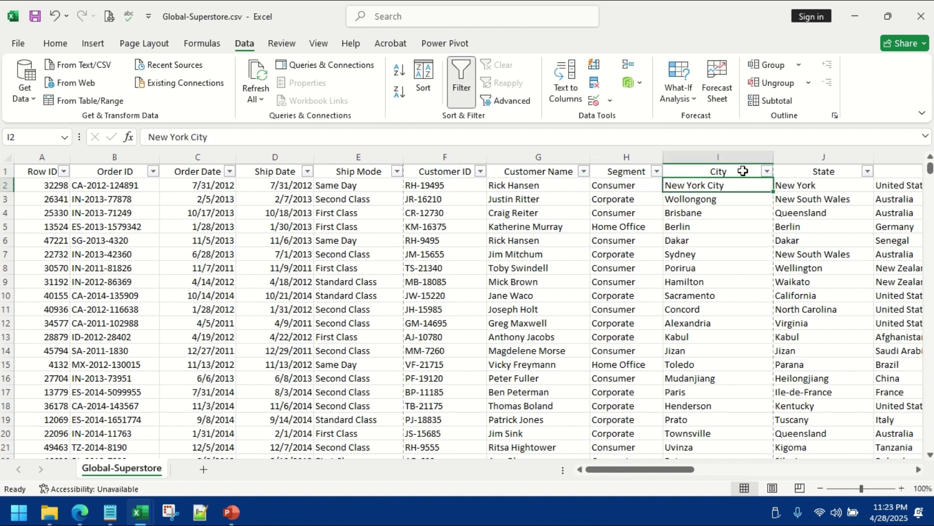
click(735, 157)
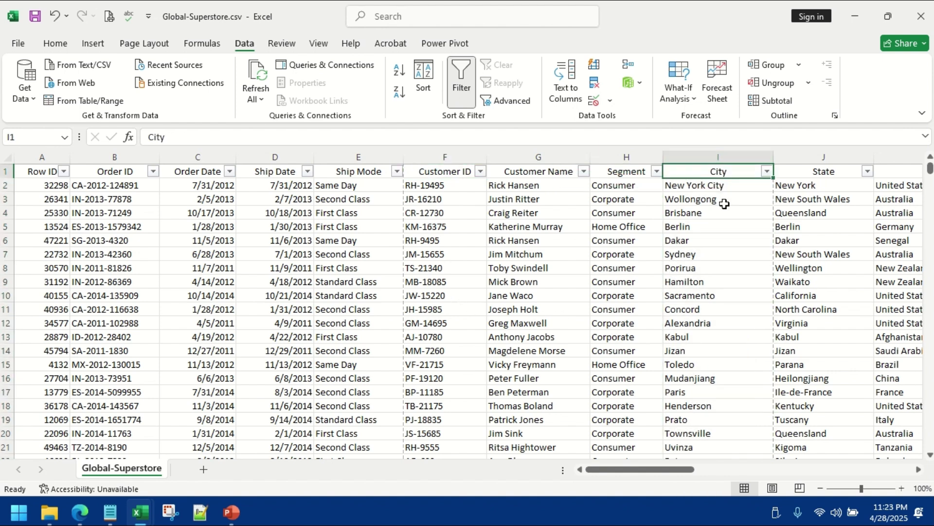
click(711, 175)
click(709, 188)
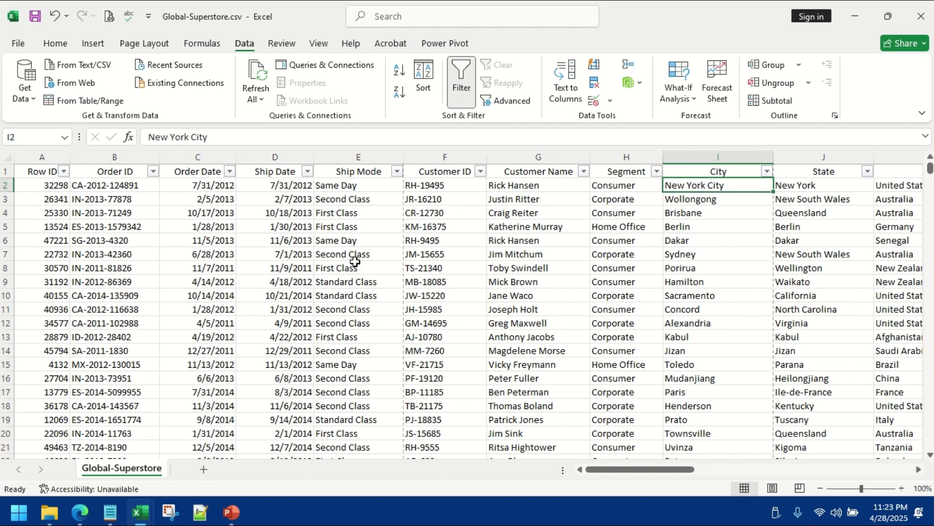
click(121, 159)
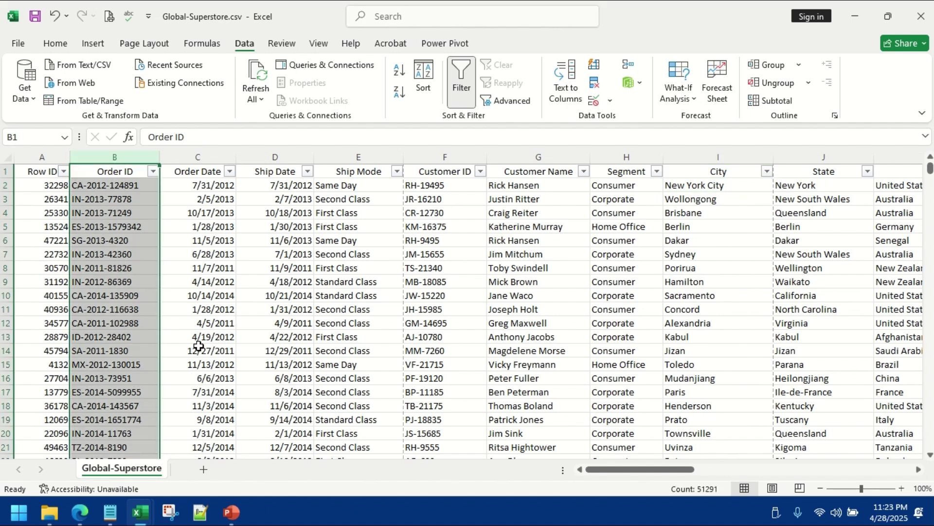
drag(645, 470, 580, 506)
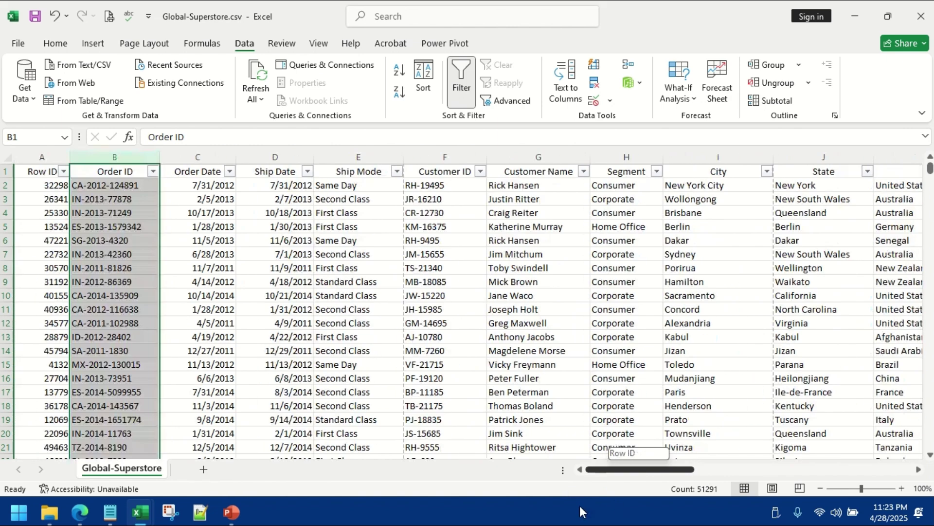
Filter the Order ID column to show only the rows matching the order ID copied from cell B2
click(121, 185)
key(ctrl+c)
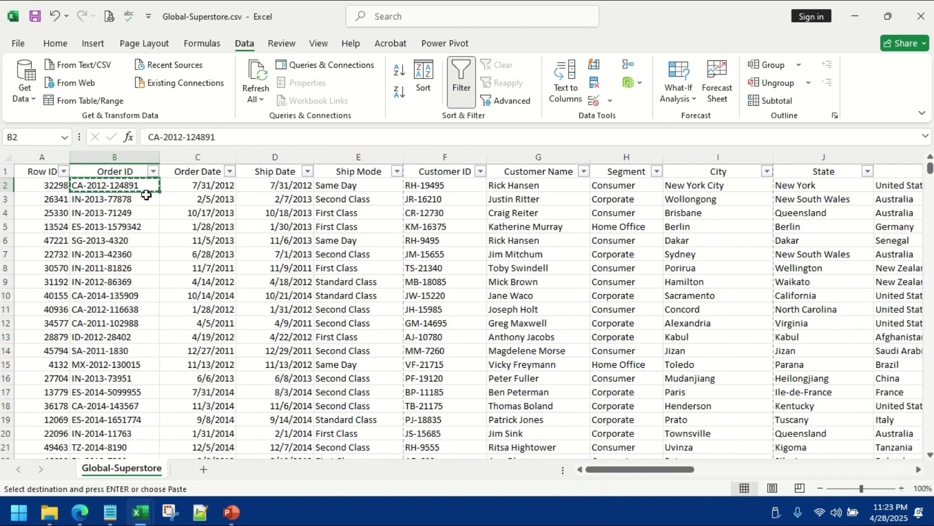
click(153, 170)
click(214, 323)
key(ctrl+v)
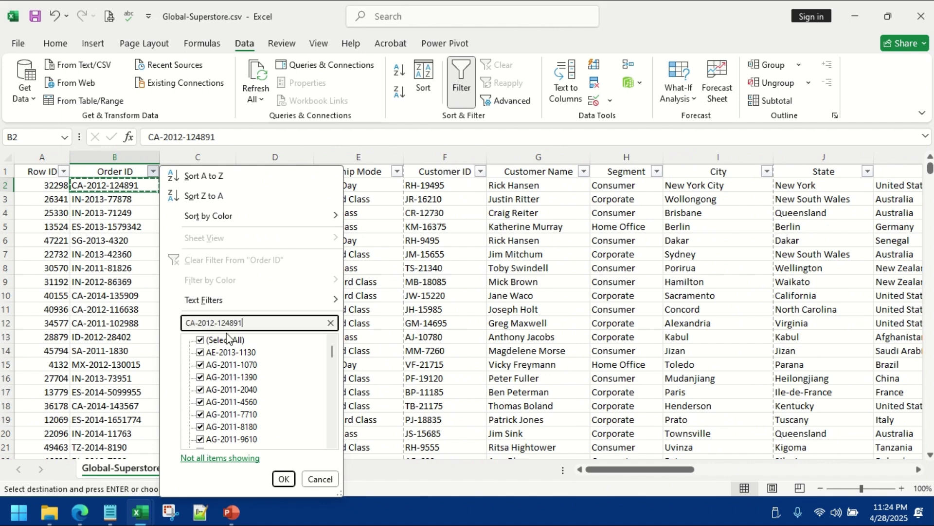
click(284, 479)
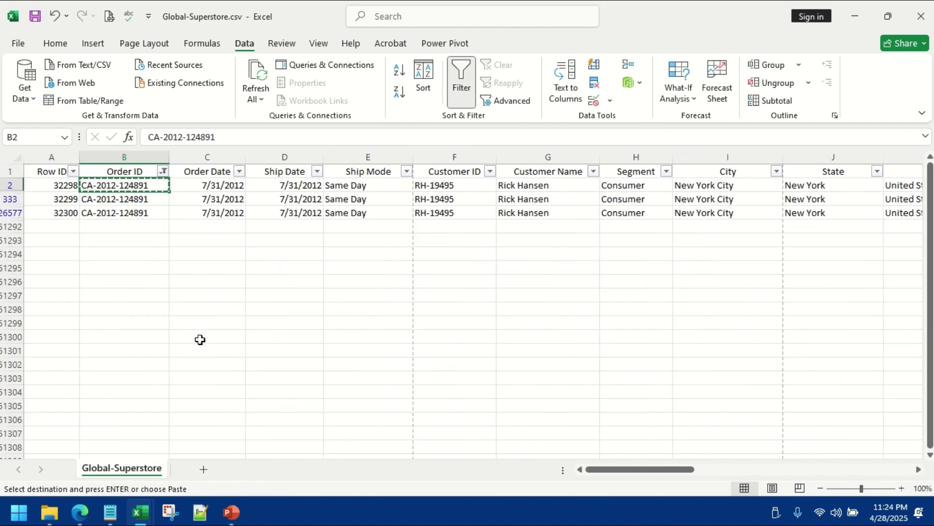
Inspect the filtered rows for that order, and clear the filter from the Order ID column
drag(9, 185, 25, 217)
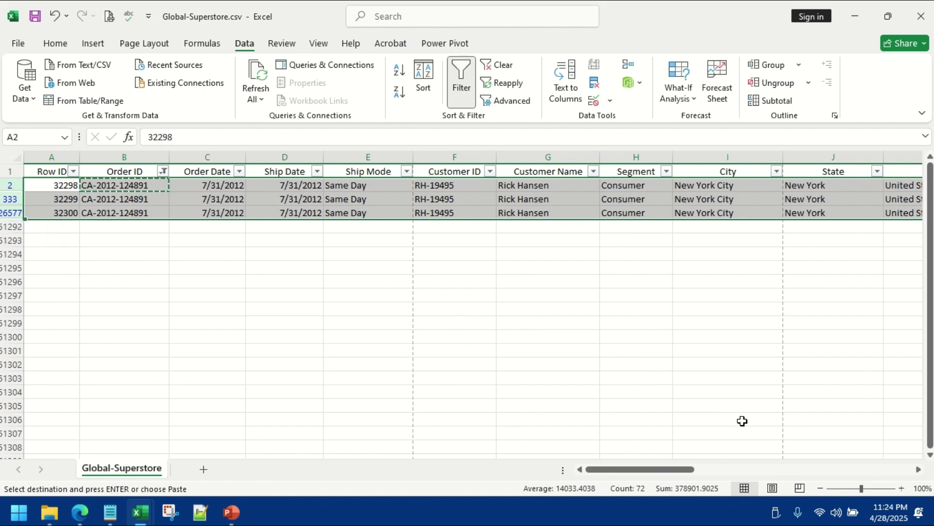
drag(665, 470, 415, 389)
click(164, 174)
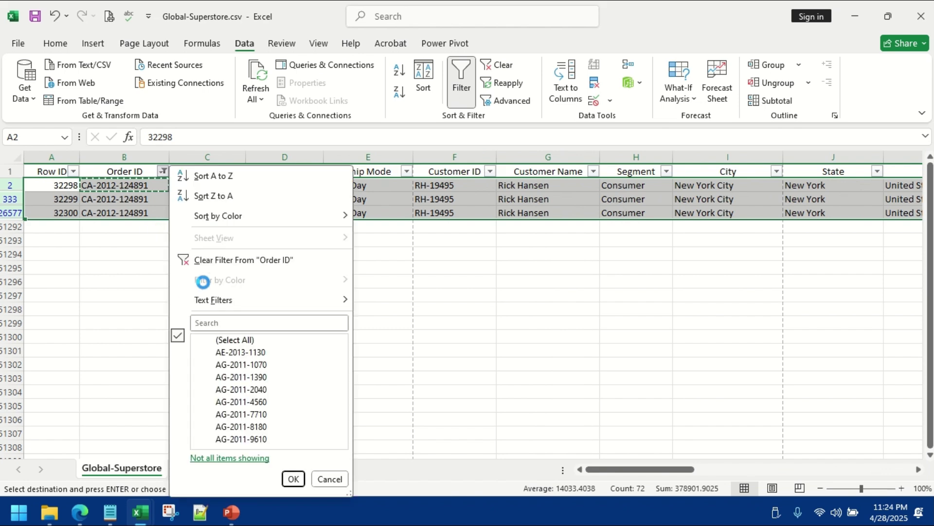
click(202, 263)
Insert a PivotTable on a new worksheet, using the entire Global-Superstore data range A1:X51291 as its source
click(125, 173)
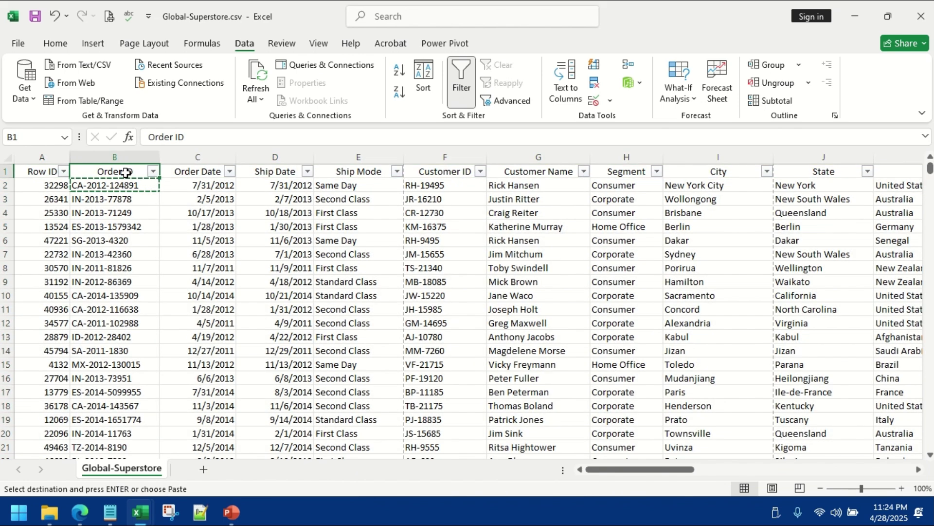
key(ctrl+a)
click(93, 44)
click(30, 73)
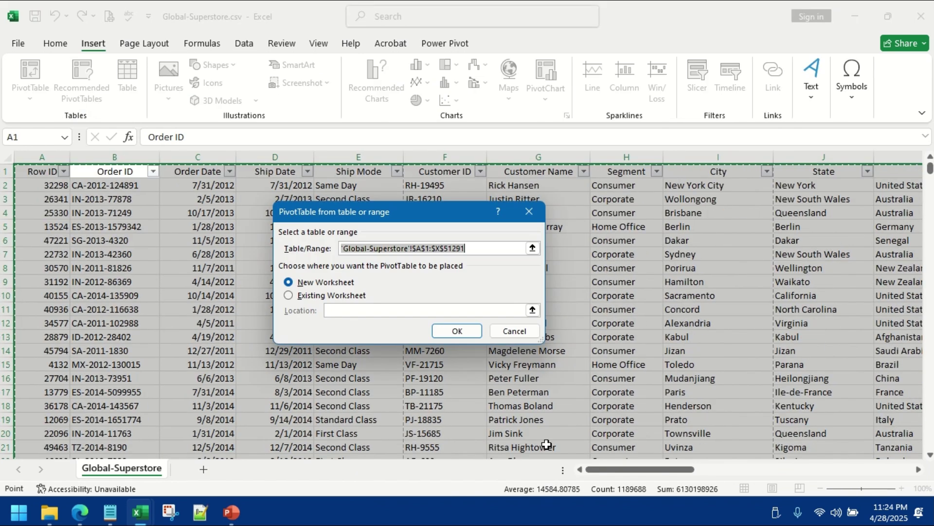
click(459, 329)
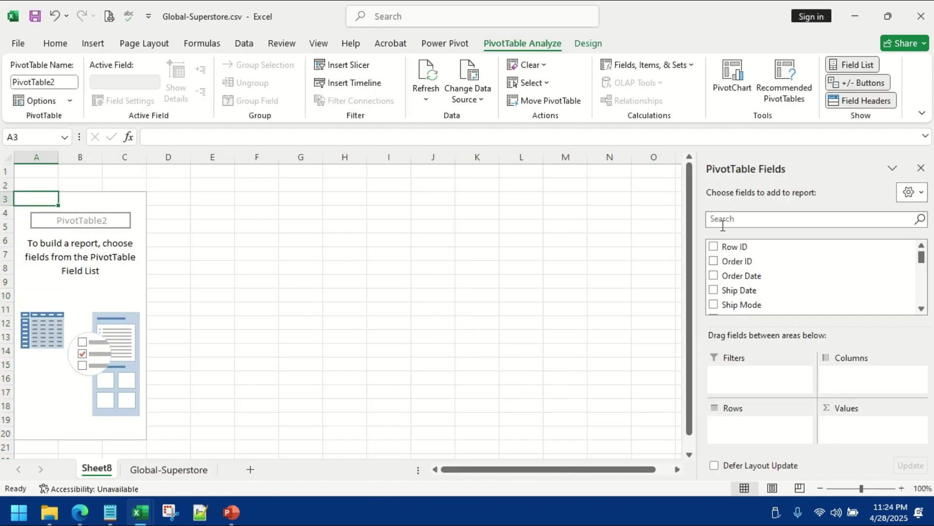
Add the City field to the PivotTable's rows and the Order ID field to its values as a count
click(723, 222)
text(CITY)
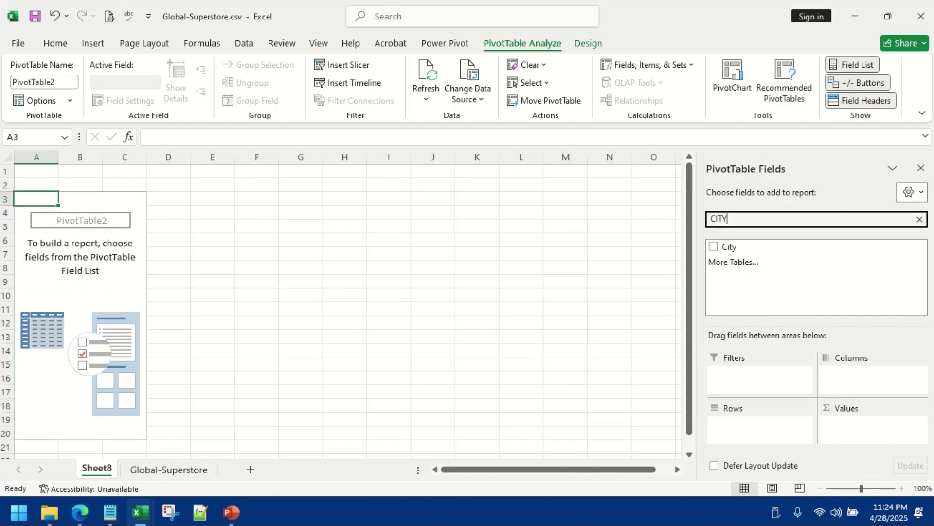
click(714, 246)
double_click(736, 219)
text(OR)
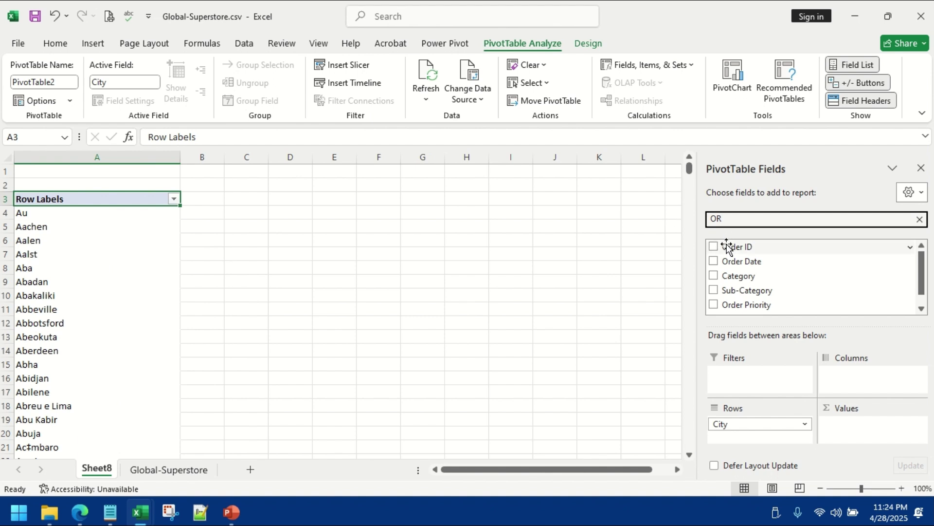
drag(730, 246, 886, 436)
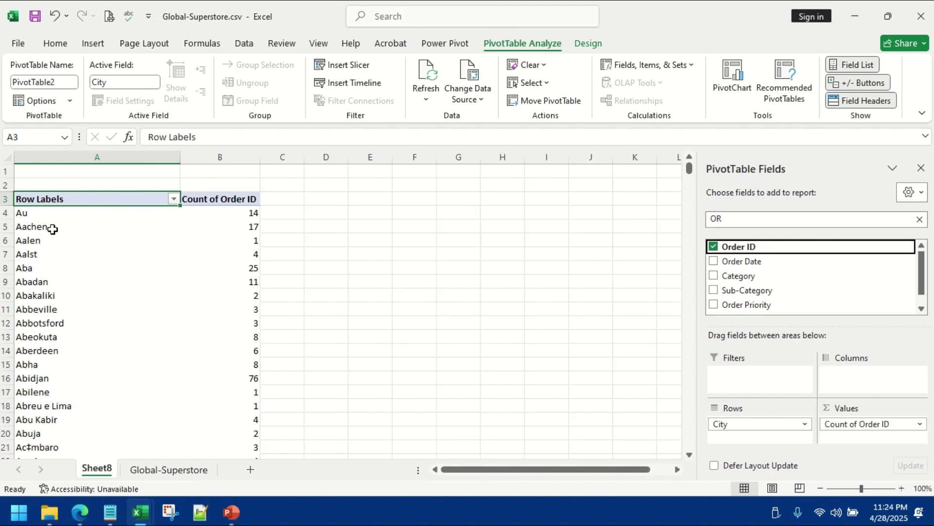
Filter the PivotTable's row labels to cities matching "NEW YORK" and select the city's order count
click(173, 199)
click(235, 330)
text(NEW )
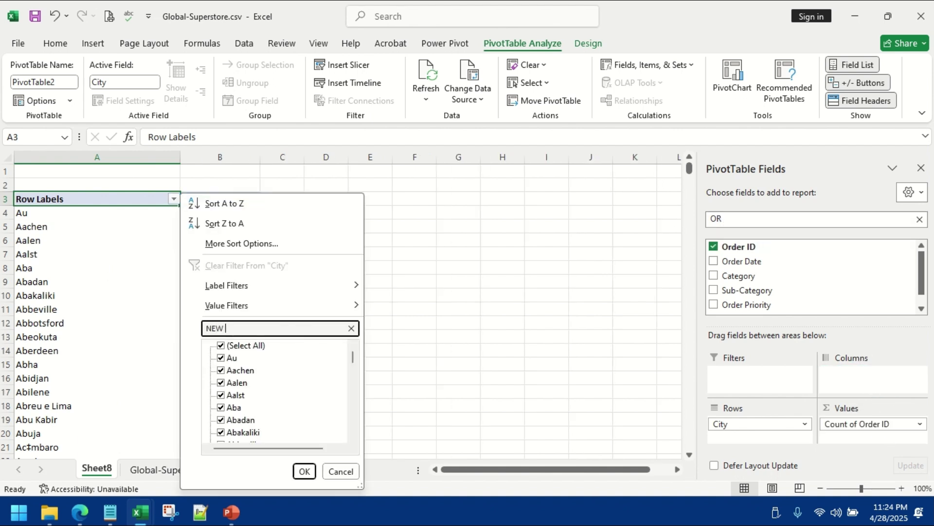
text(YORK)
key(Return)
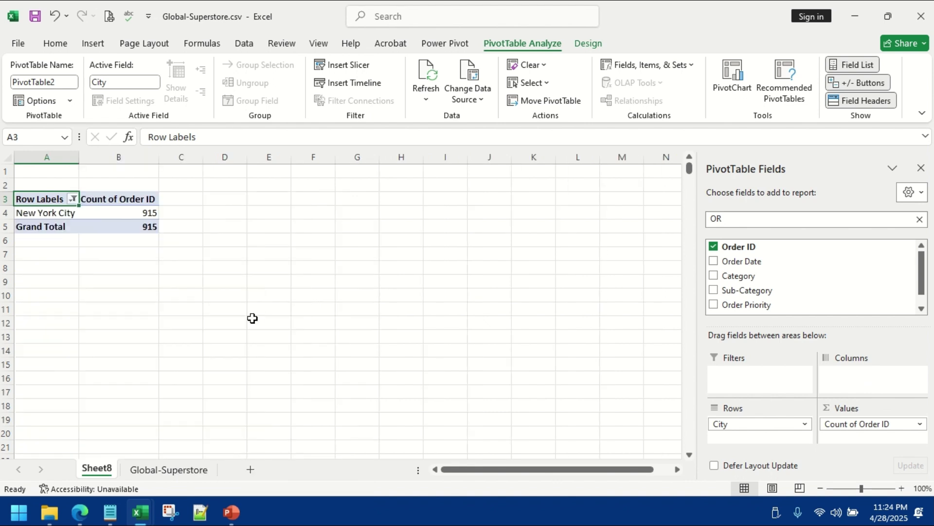
click(122, 213)
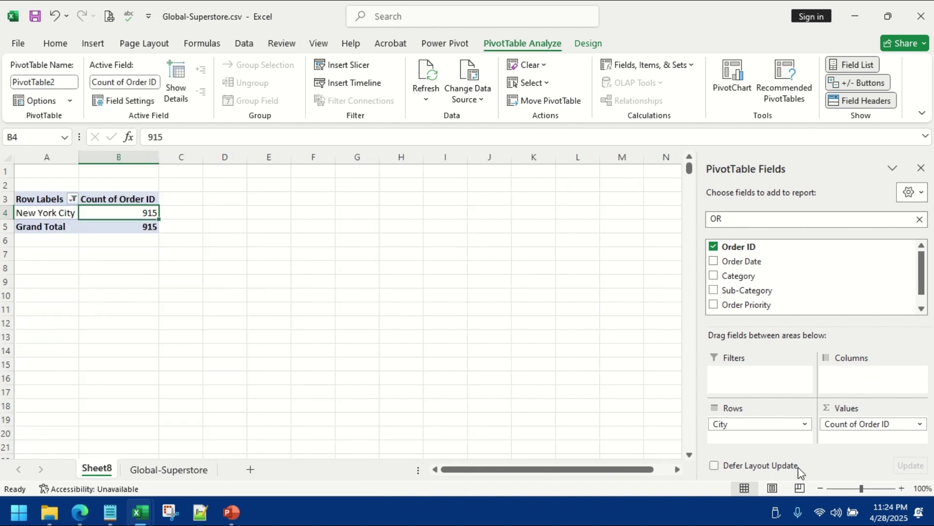
Look through the summary calculation types available for the Order ID value field, leaving its settings unsaved
click(905, 423)
click(868, 407)
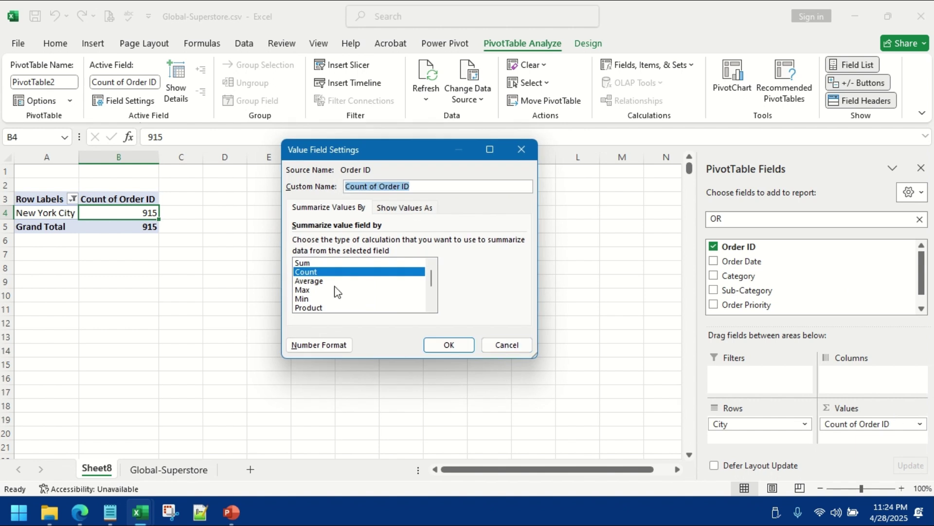
scroll(337, 292, down, 2)
scroll(352, 294, up, 2)
click(505, 343)
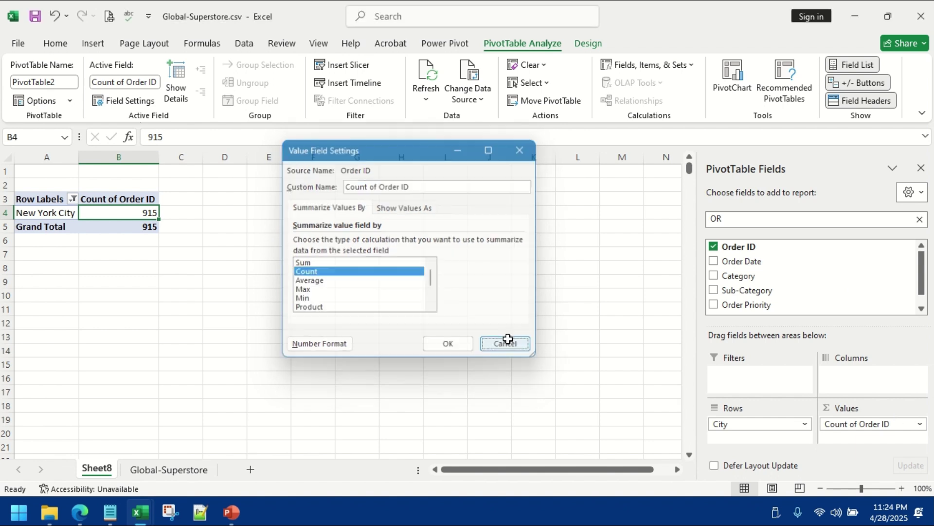
Permanently delete the worksheet that holds the PivotTable
right_click(98, 469)
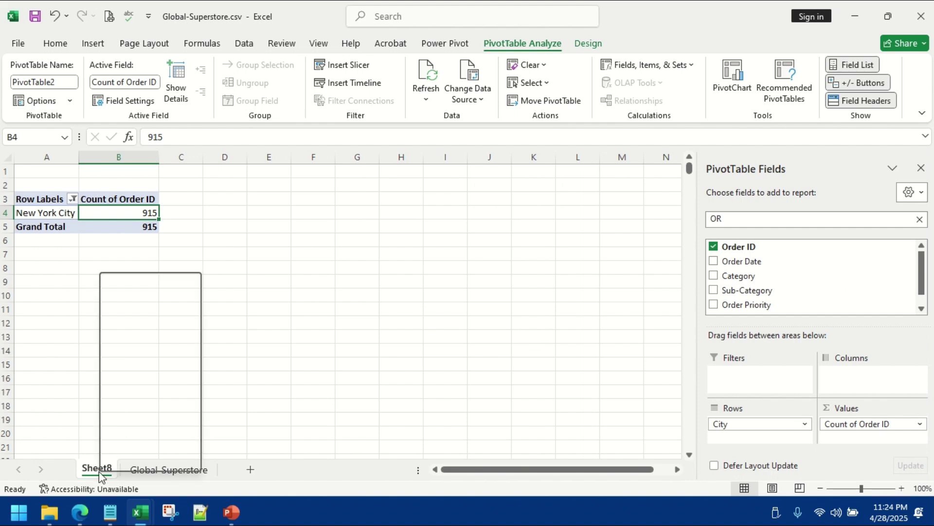
click(138, 301)
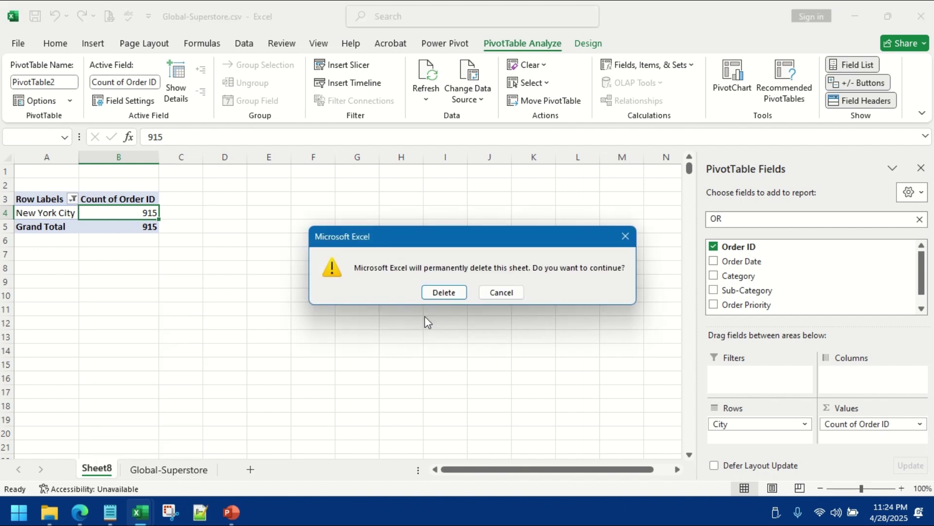
click(443, 291)
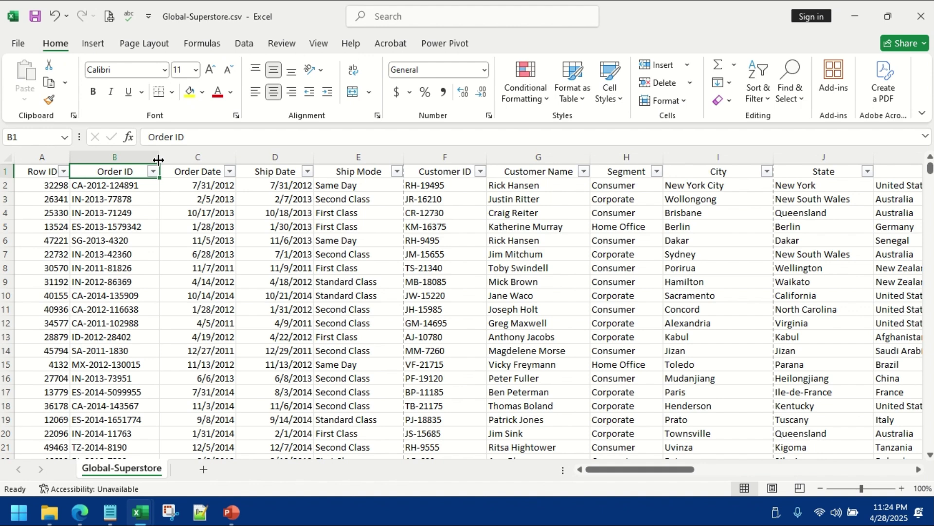
Widen the Order ID column slightly in the Global-Superstore sheet
drag(159, 157, 174, 156)
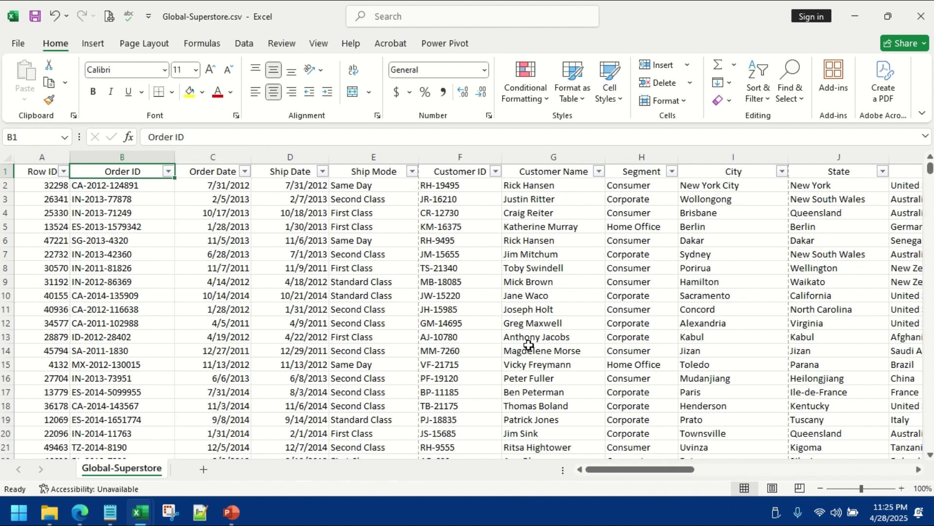
click(733, 158)
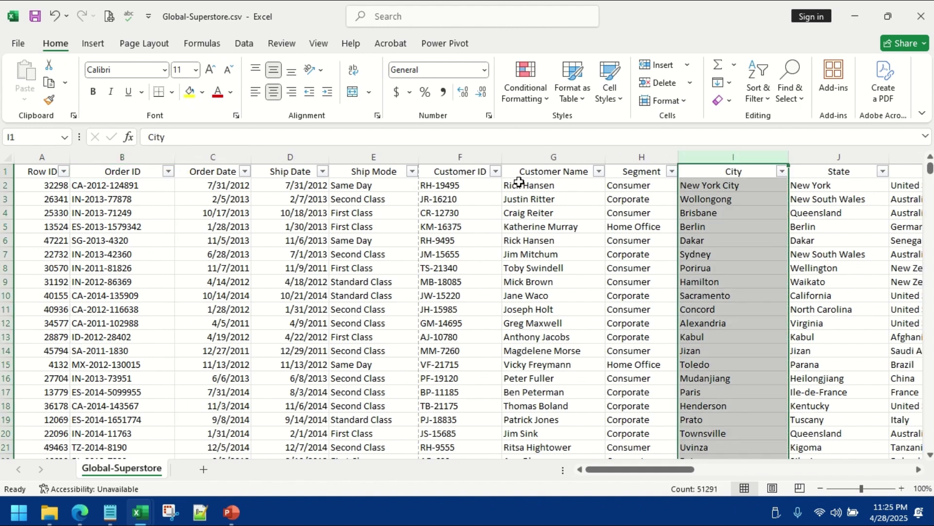
scroll(628, 450, right, 6)
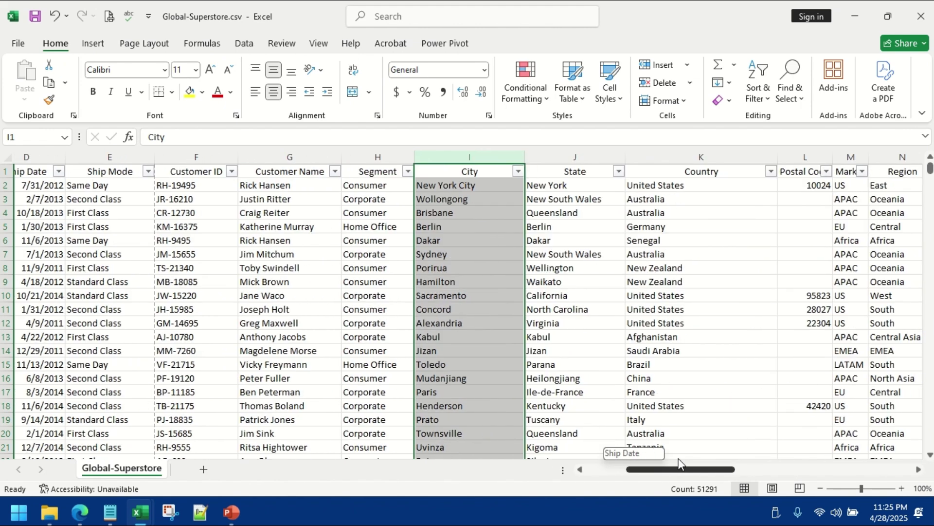
scroll(718, 458, right, 3)
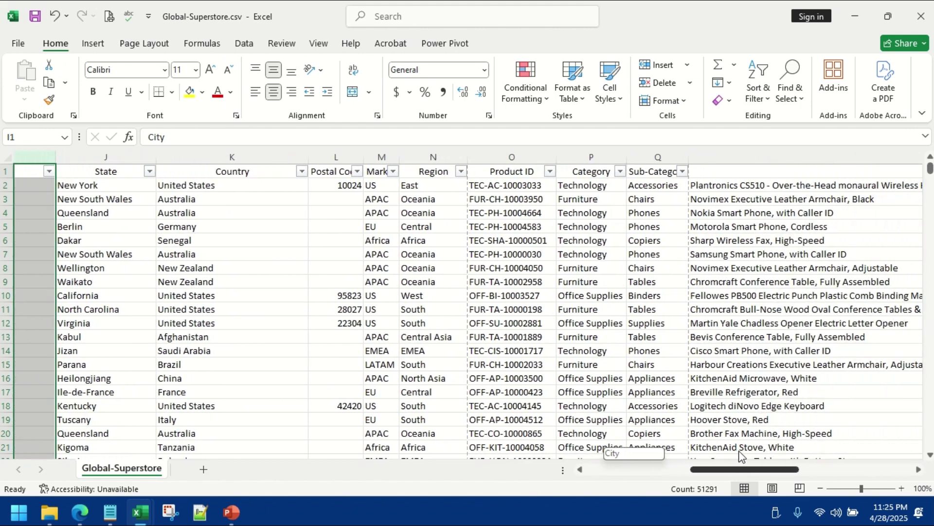
ctrl+click(549, 155)
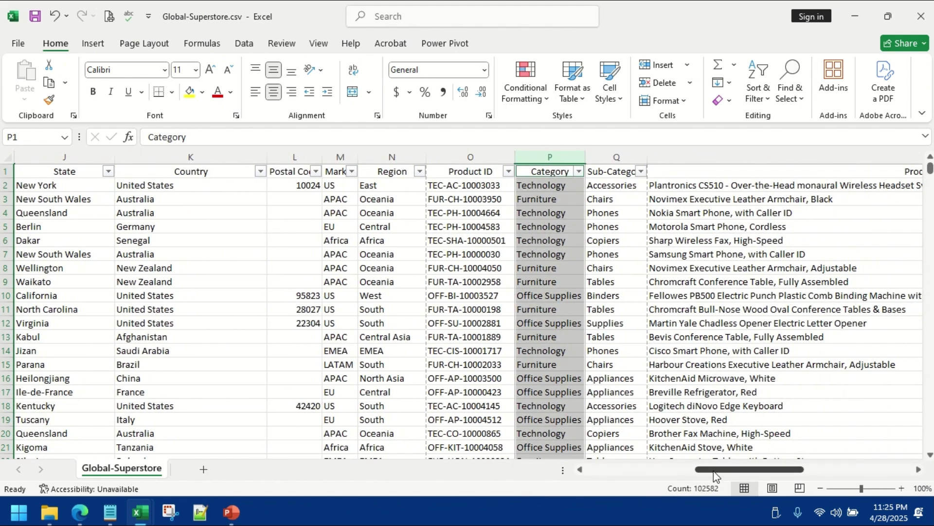
drag(730, 469, 633, 471)
ctrl+click(299, 156)
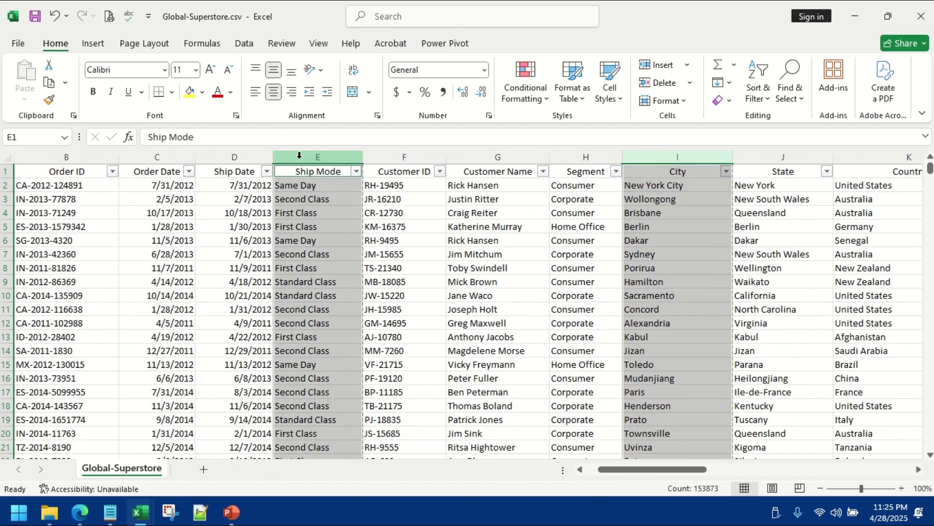
click(110, 341)
drag(638, 472, 627, 472)
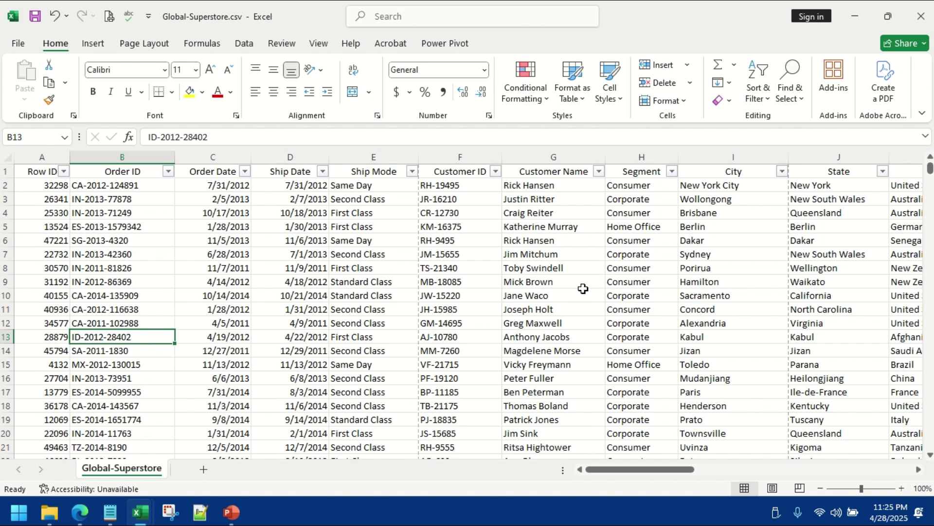
Copy the Ship Mode, City and Category columns together from the Global-Superstore sheet
click(375, 156)
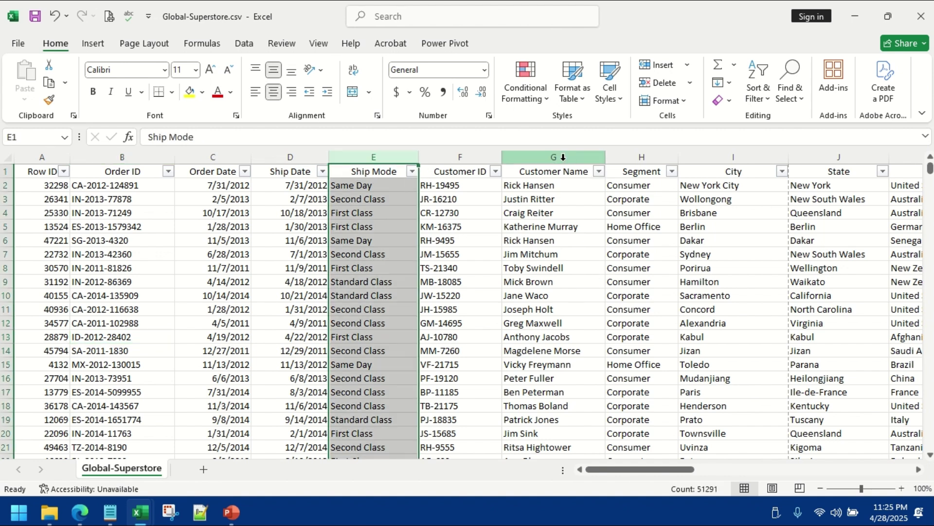
ctrl+click(733, 157)
drag(632, 470, 728, 473)
ctrl+click(541, 157)
right_click(539, 160)
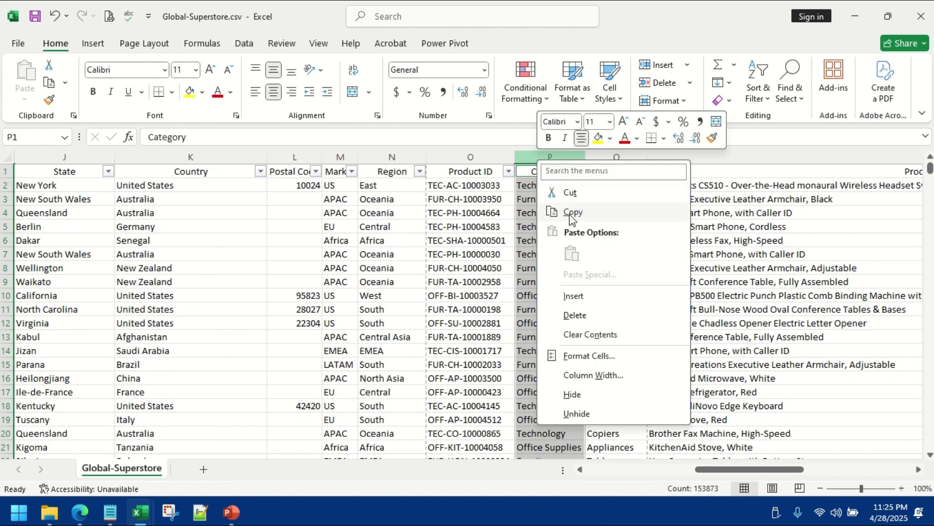
click(572, 214)
Add a new worksheet, paste the copied columns starting at column A, and select the Ship Mode column there
click(203, 469)
right_click(37, 157)
click(79, 250)
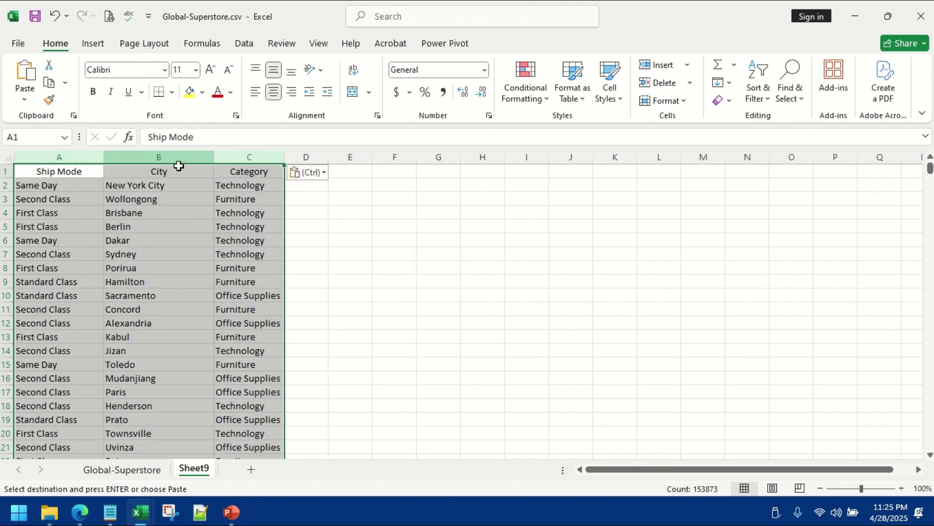
click(73, 155)
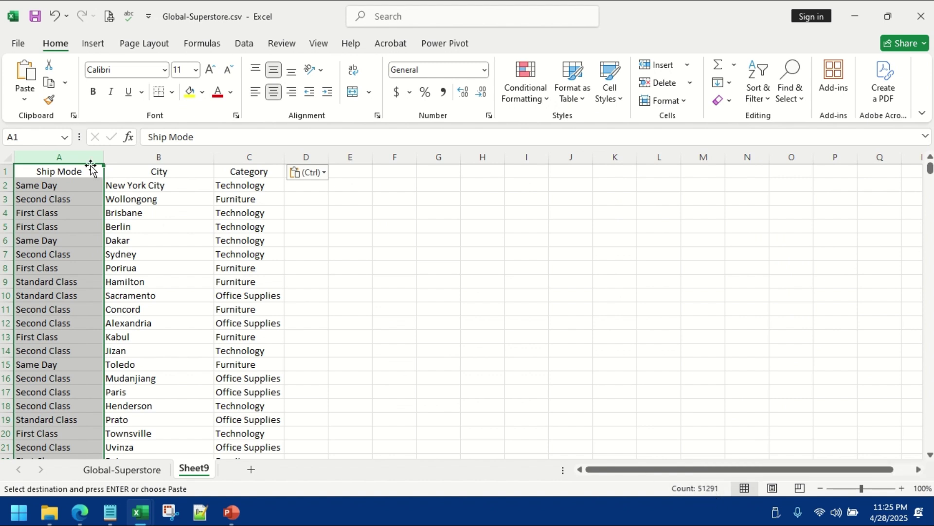
Remove duplicate rows across the Ship Mode, City and Category columns, and check the entry count of the Ship Mode column
drag(91, 165, 267, 156)
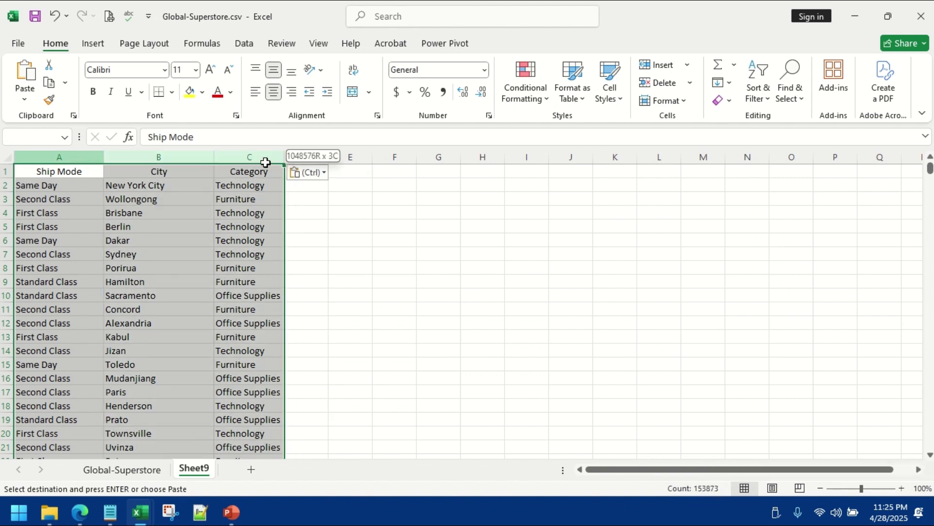
click(244, 43)
click(594, 83)
click(470, 338)
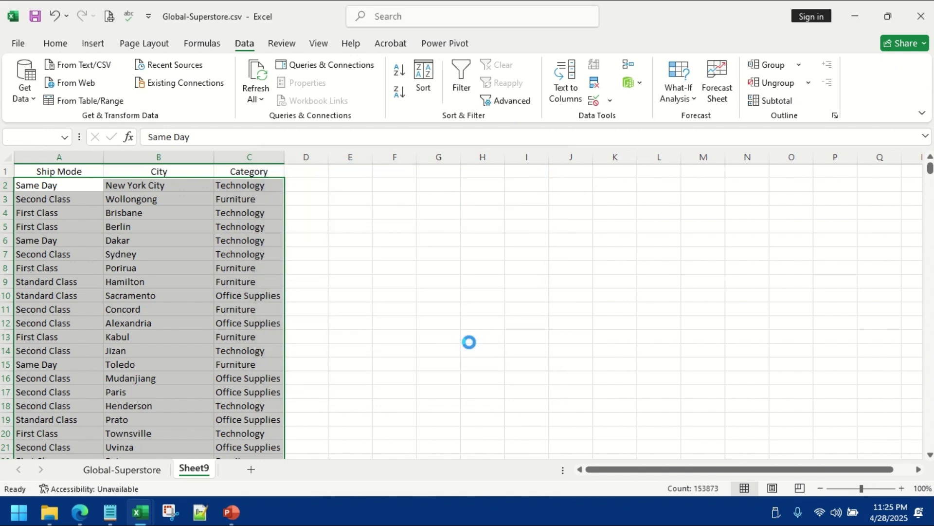
click(472, 294)
click(73, 156)
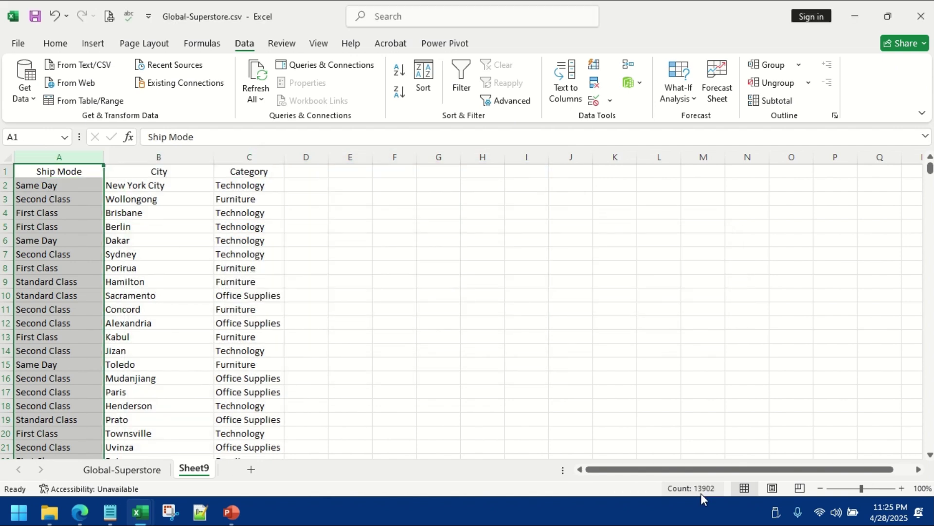
click(166, 311)
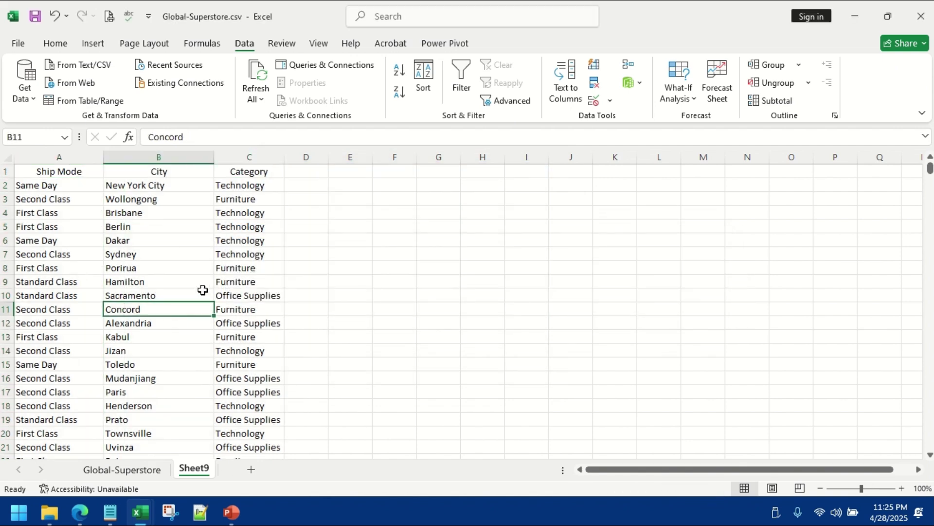
Move the City column in front of the Ship Mode column and delete the empty column left between Ship Mode and Category
click(84, 158)
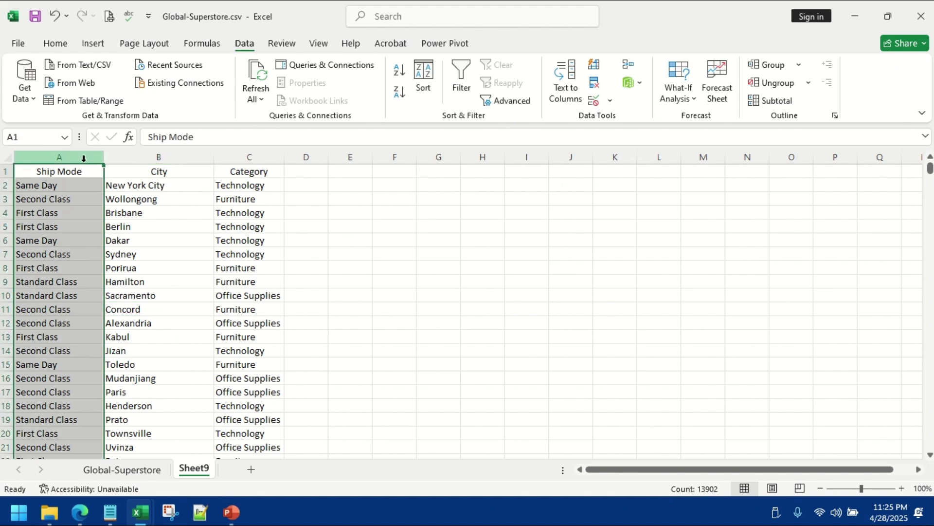
right_click(83, 158)
click(116, 298)
right_click(200, 158)
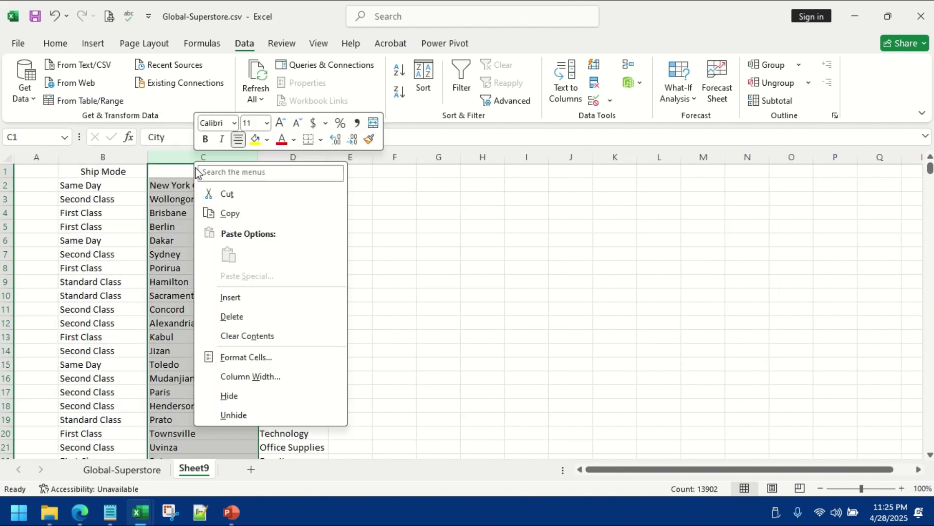
click(221, 194)
right_click(42, 157)
click(78, 248)
click(166, 254)
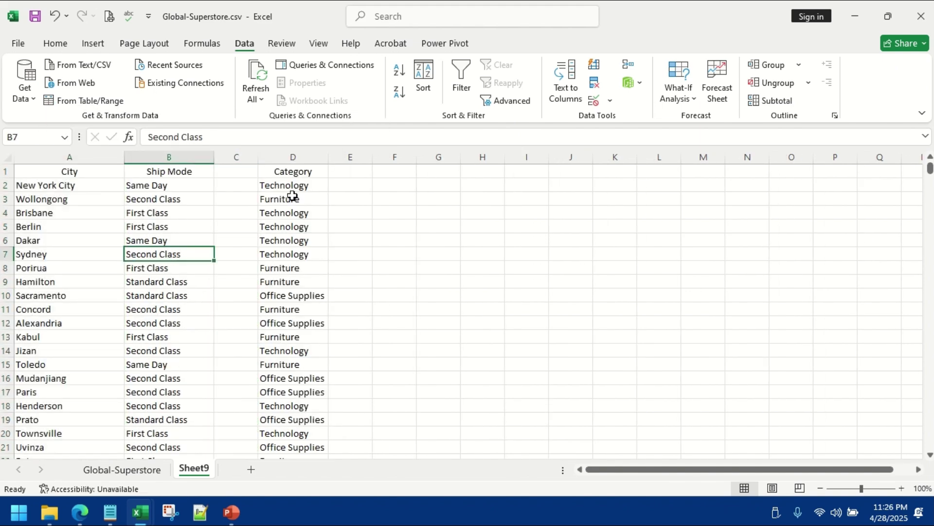
right_click(238, 157)
click(267, 314)
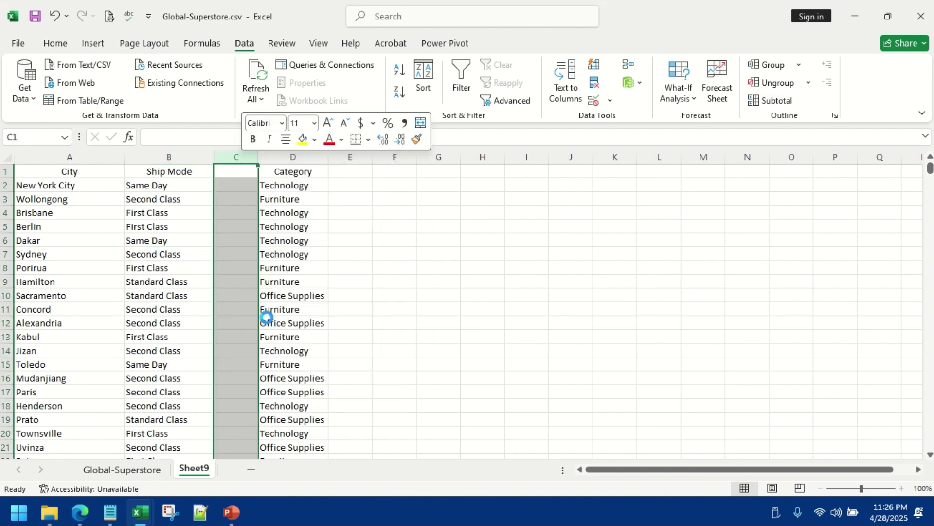
Enter the header TOTAL ORDER BY CITY in cell D1 and widen column D to fit it
click(307, 176)
text(coun)
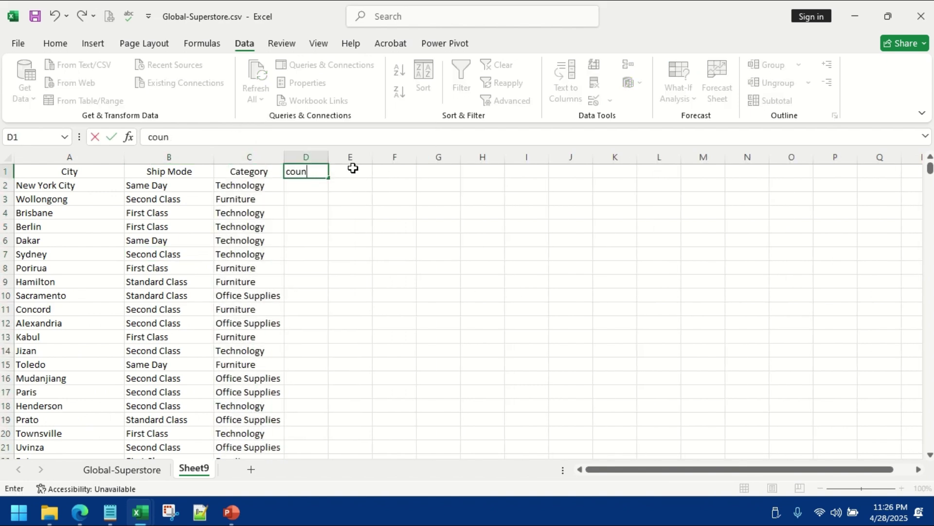
text(tTOTAL ORDER)
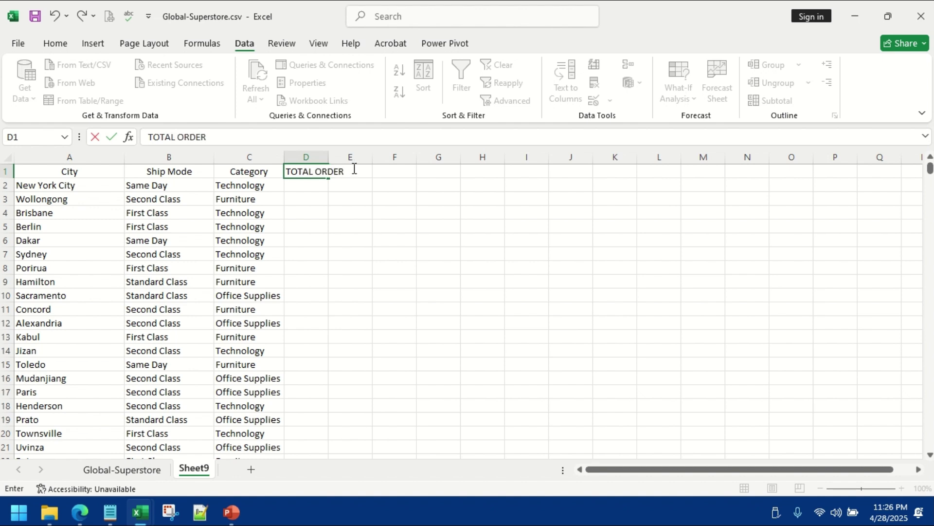
key(Return)
click(299, 170)
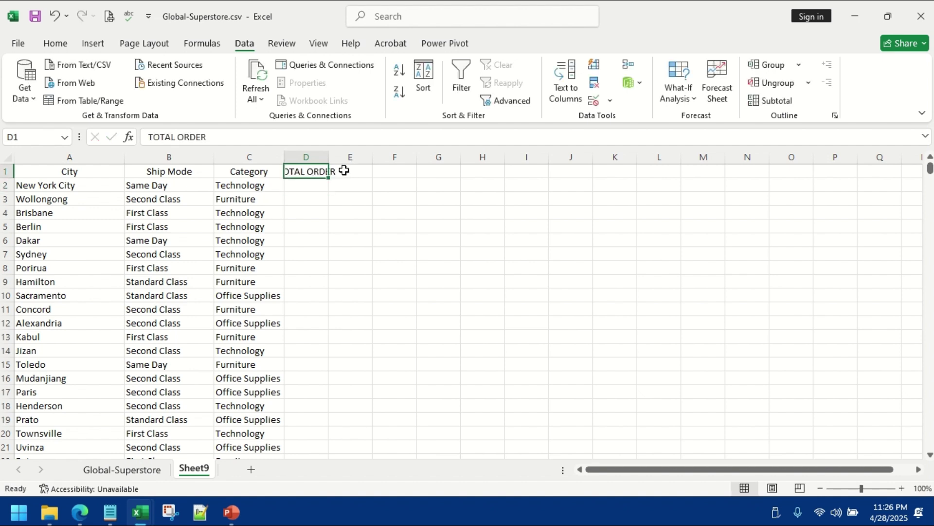
drag(328, 156, 397, 157)
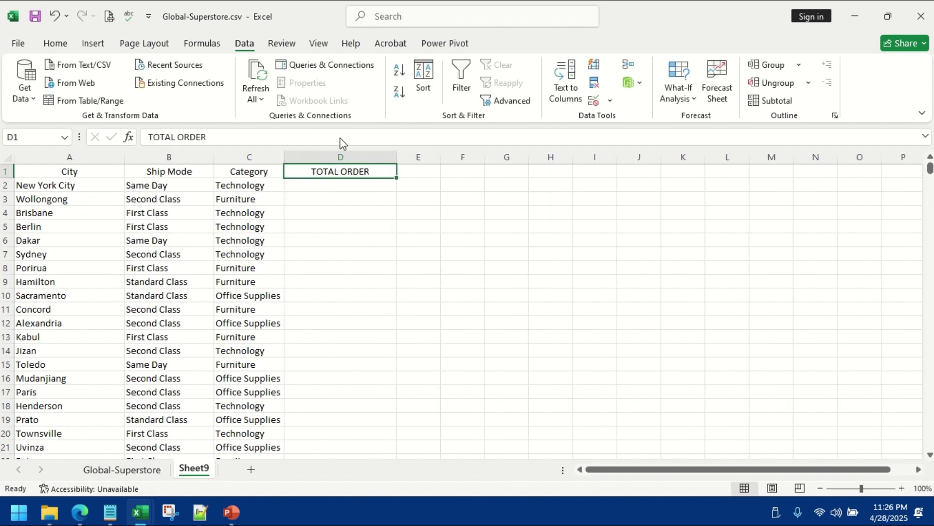
click(258, 137)
text(BY CITY)
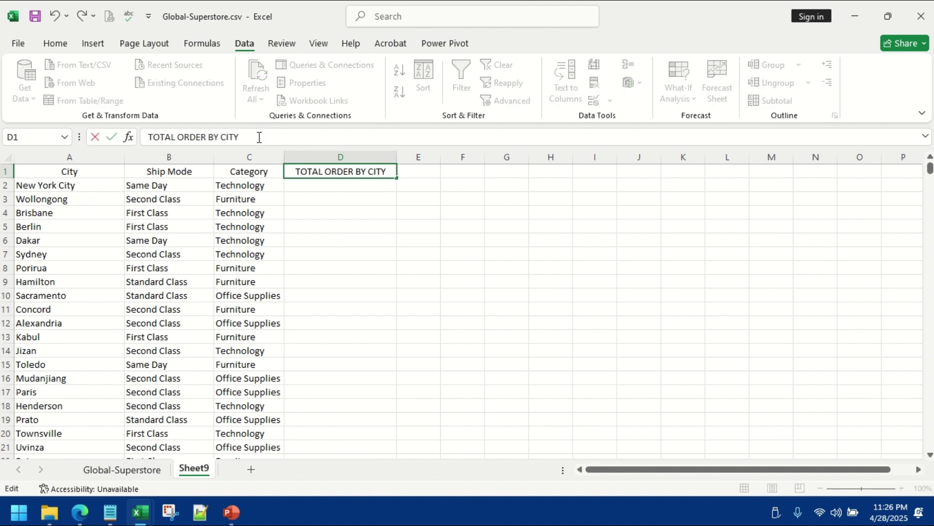
key(Return)
Begin a formula in cell D2 with COUNTA and a nested UNIQUE that references the Order ID column of the Global-Superstore sheet
text(C)
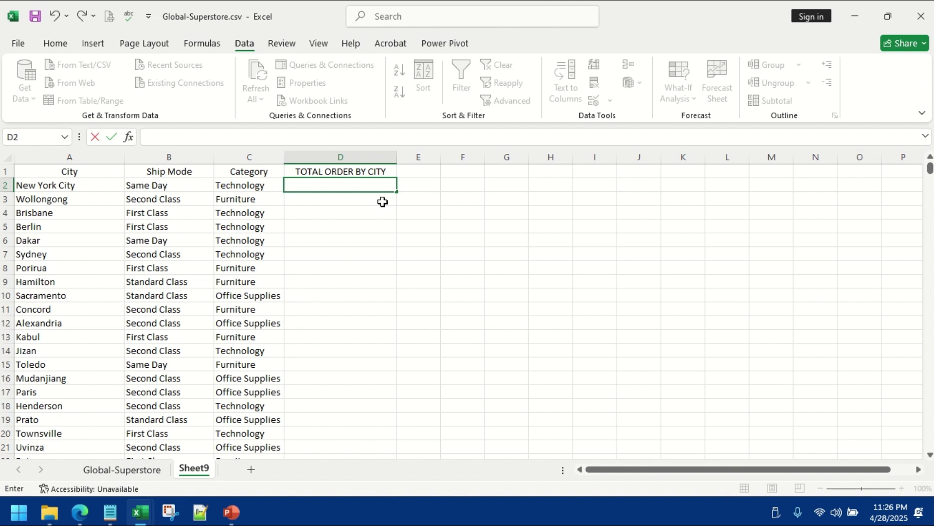
text(=COUN)
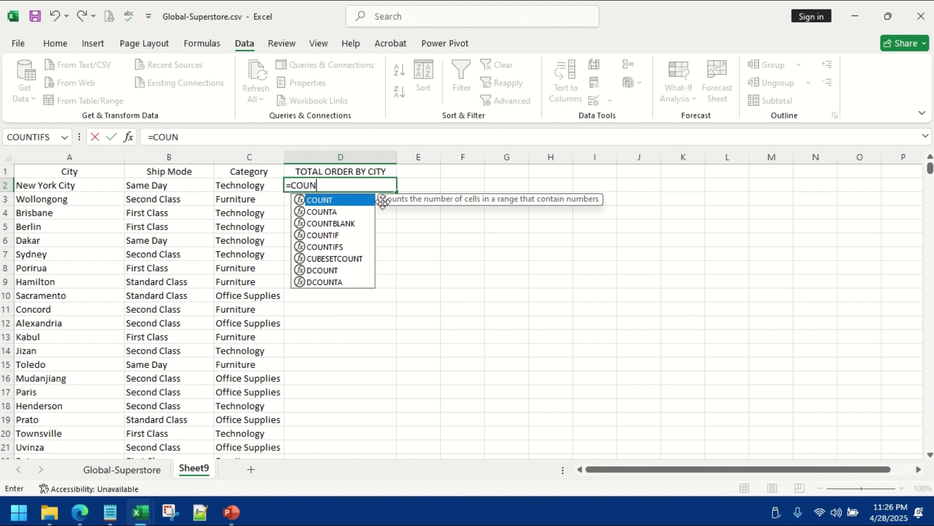
double_click(331, 213)
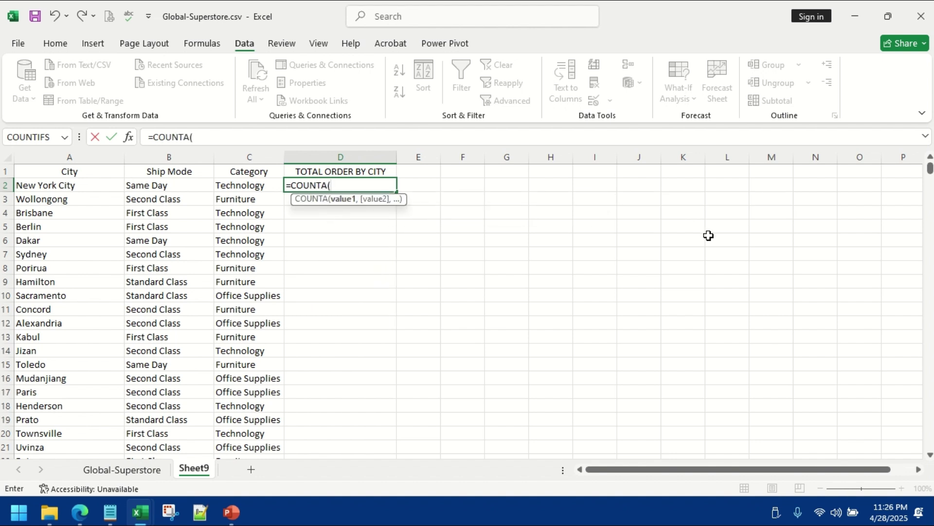
text(UNI)
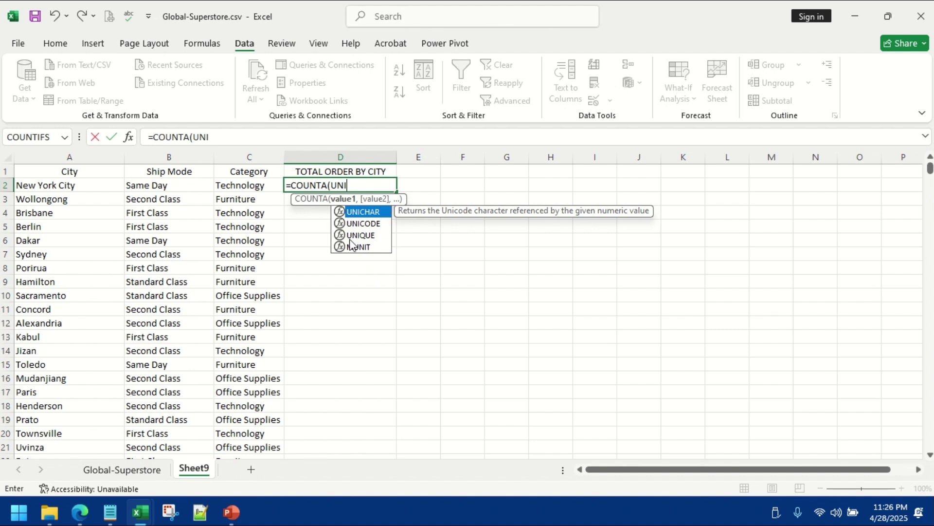
double_click(350, 238)
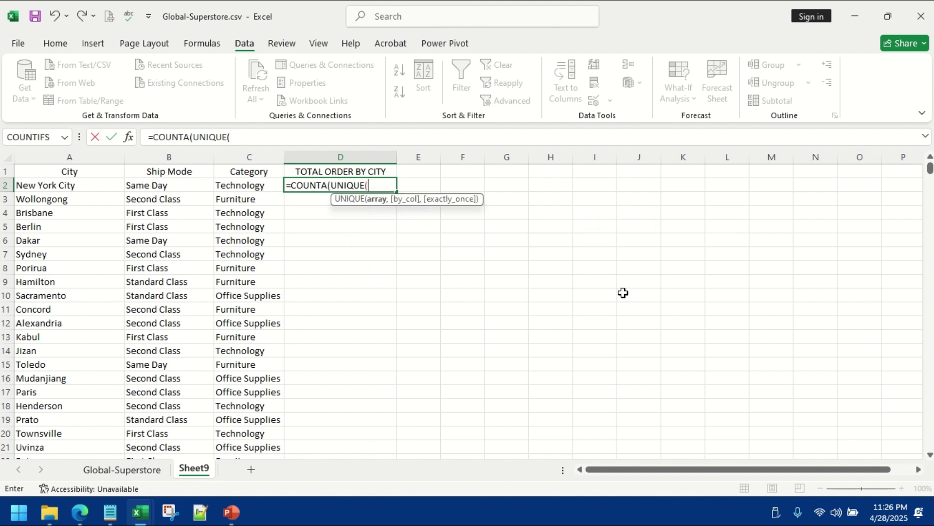
click(124, 472)
drag(748, 465, 639, 468)
click(120, 156)
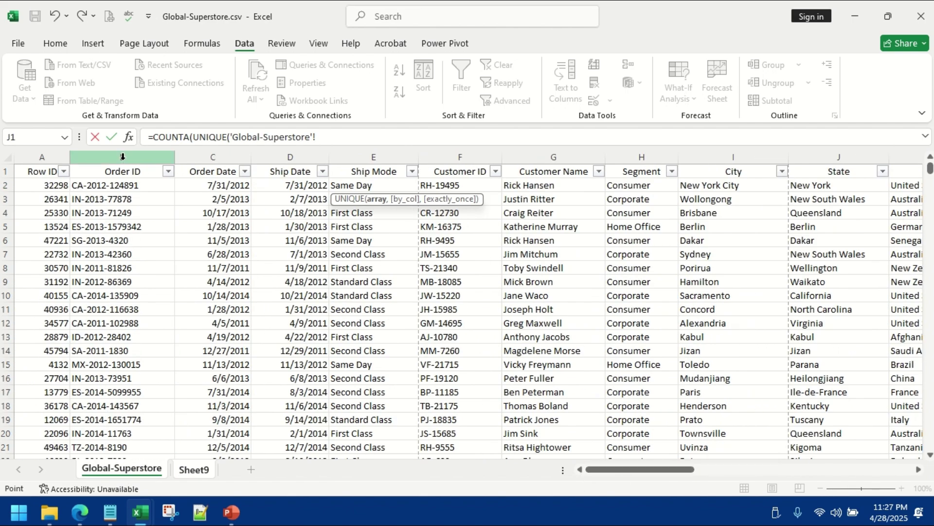
Replace the reference inside UNIQUE with a FILTER function that takes the Order ID column B:B of Global-Superstore as its array
click(344, 137)
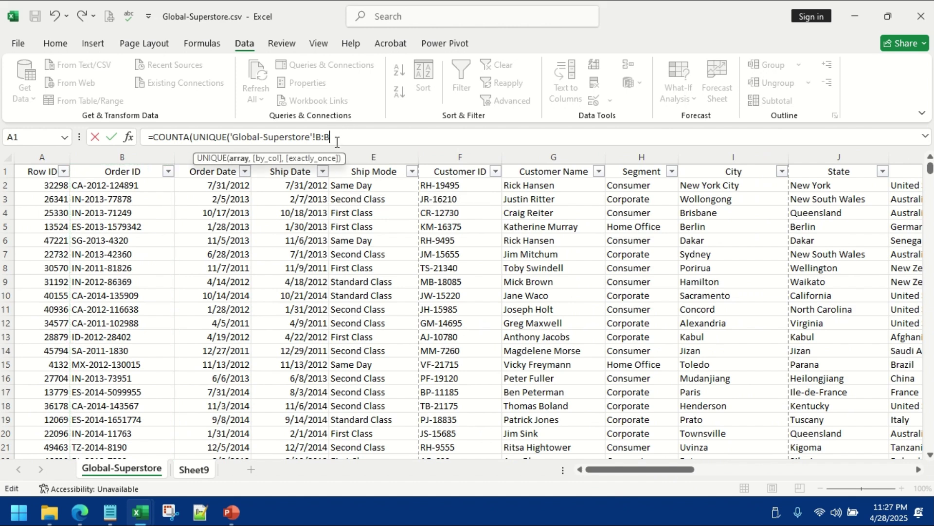
drag(330, 136, 230, 137)
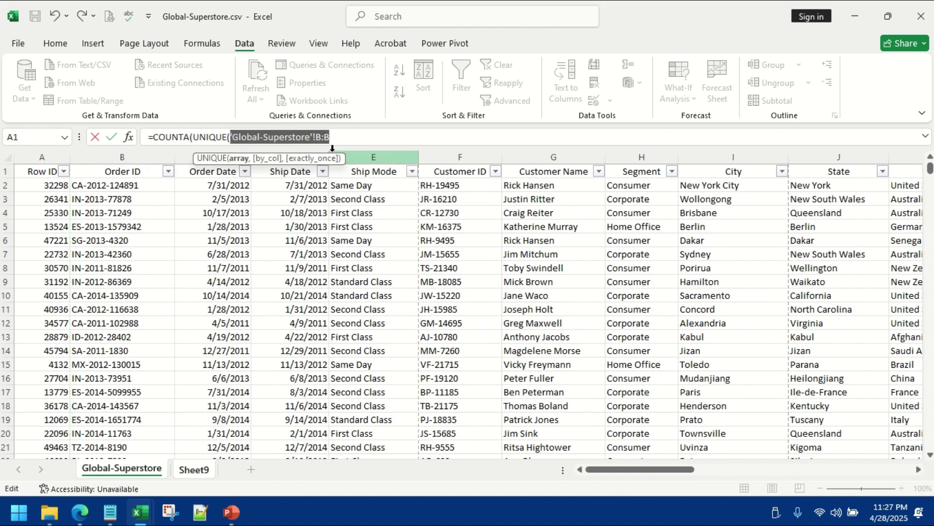
text(FIL)
double_click(276, 171)
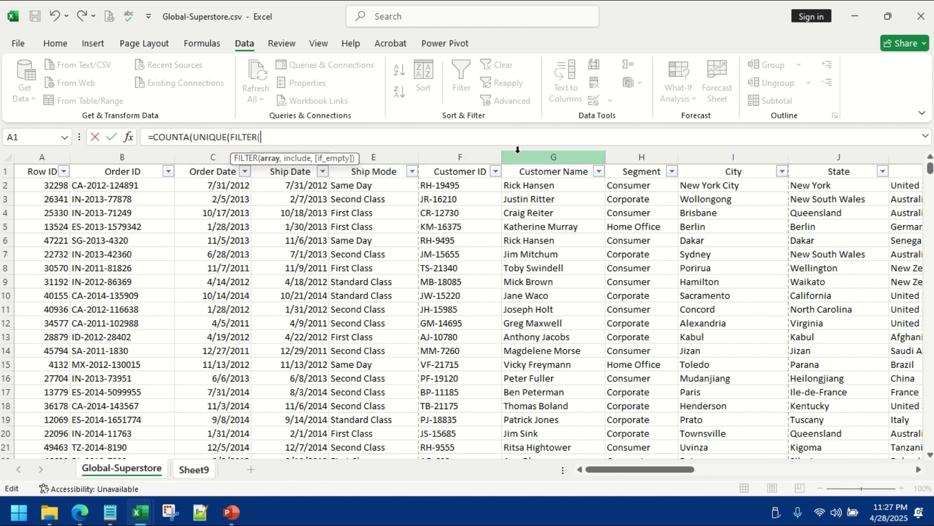
click(107, 159)
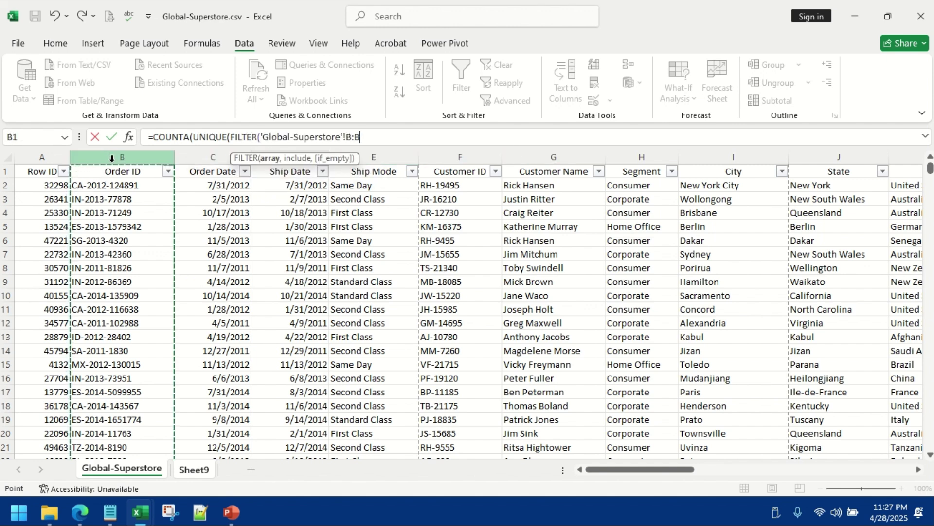
text(,)
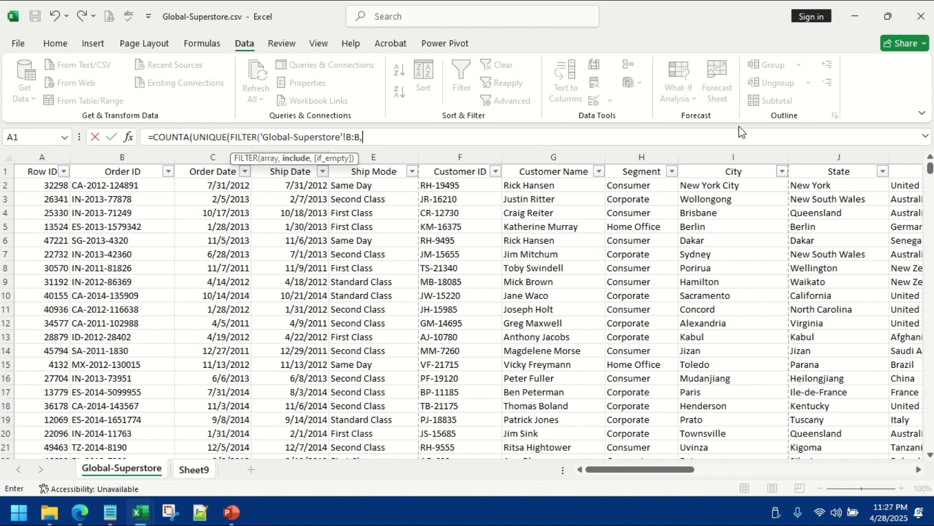
Set the FILTER condition to the Global-Superstore City column I:I equal to Sheet9!A2, and close and commit the formula
click(725, 157)
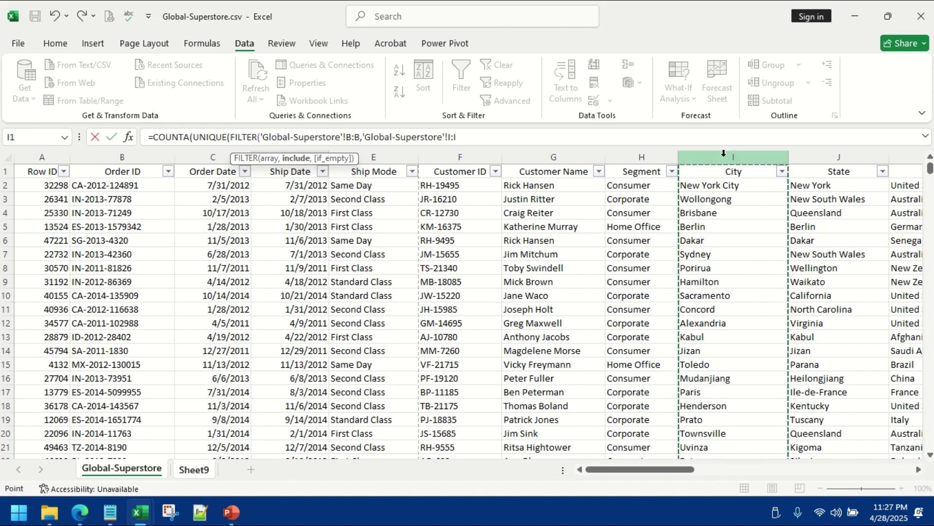
click(481, 139)
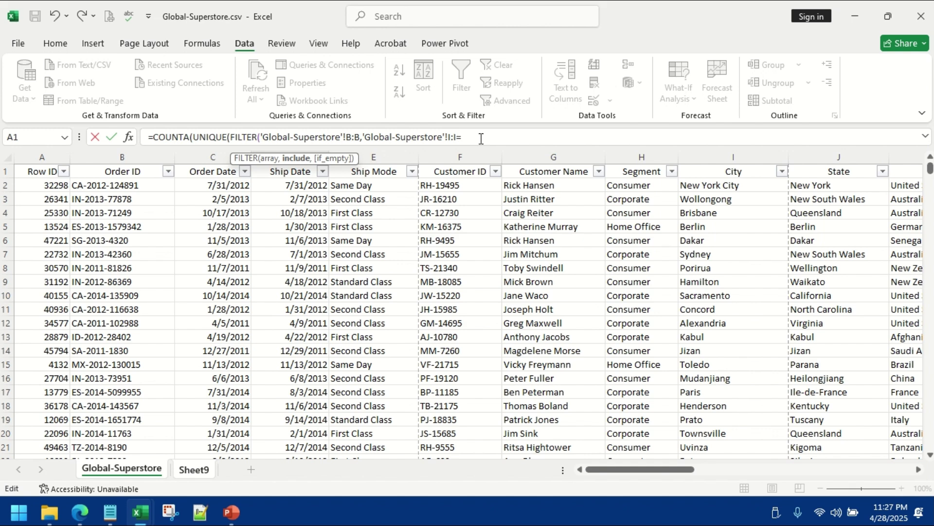
click(194, 469)
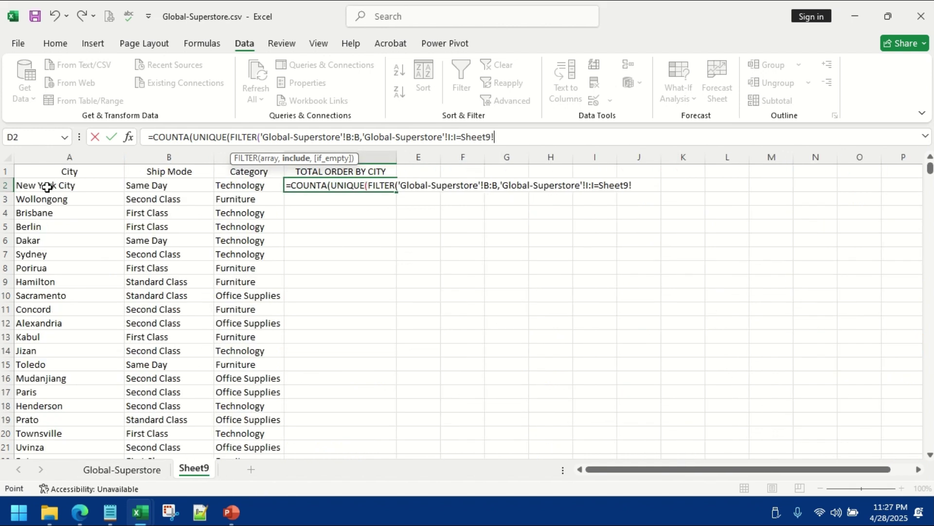
click(47, 187)
text()))
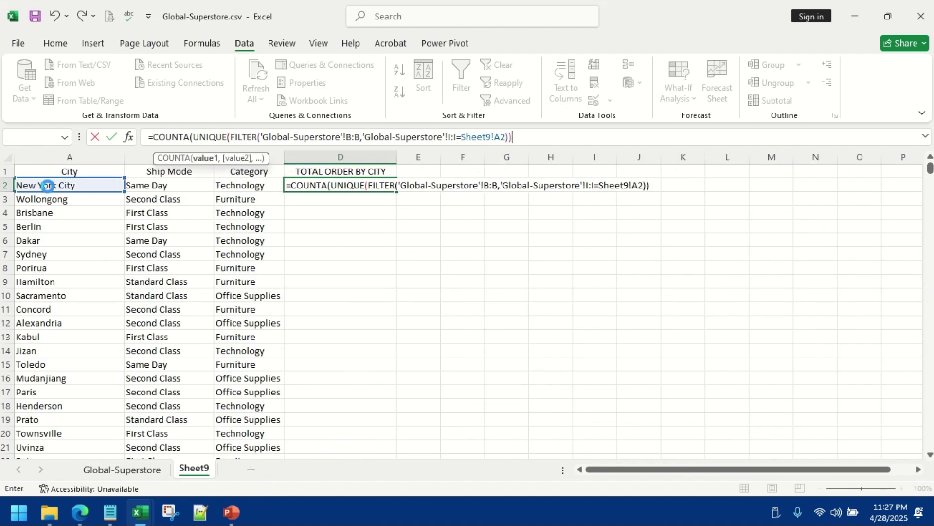
key(Return)
key(Return)
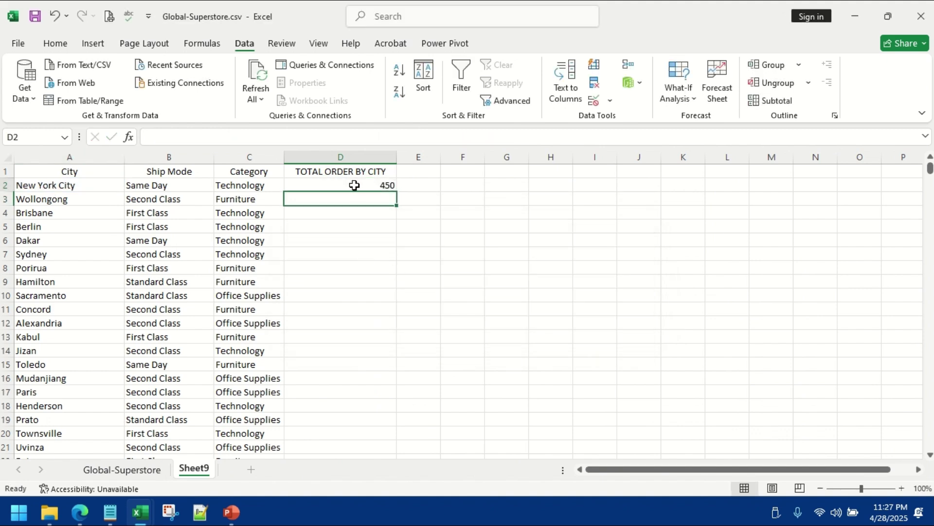
Fill the D2 formula down the TOTAL ORDER BY CITY column and check the New York City row
click(354, 186)
double_click(397, 193)
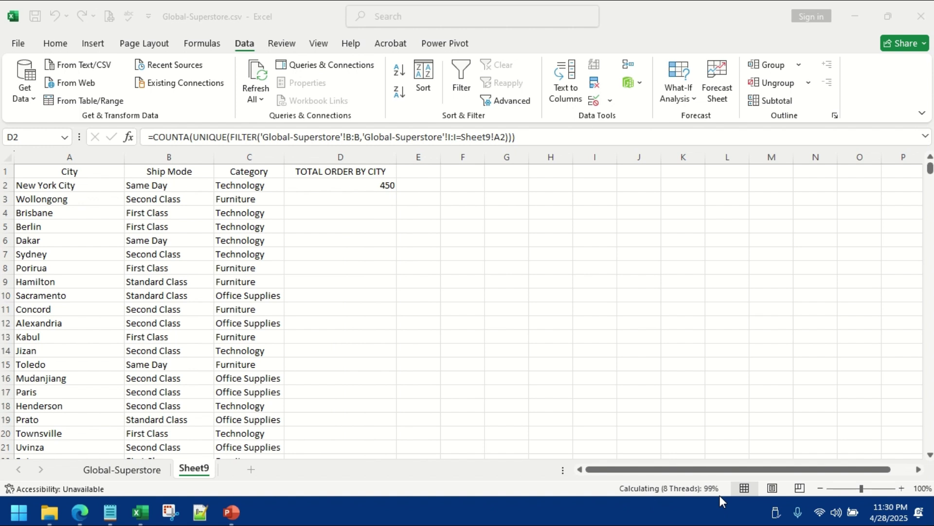
click(59, 186)
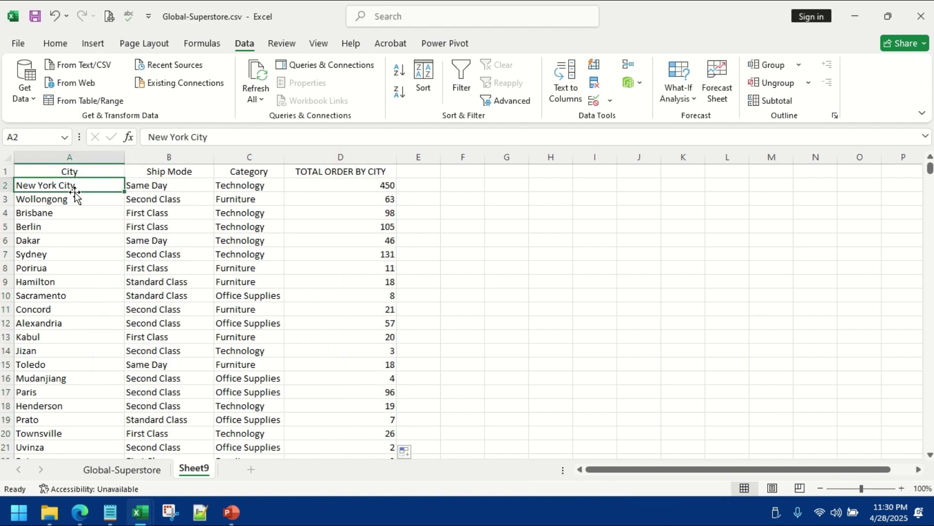
click(373, 185)
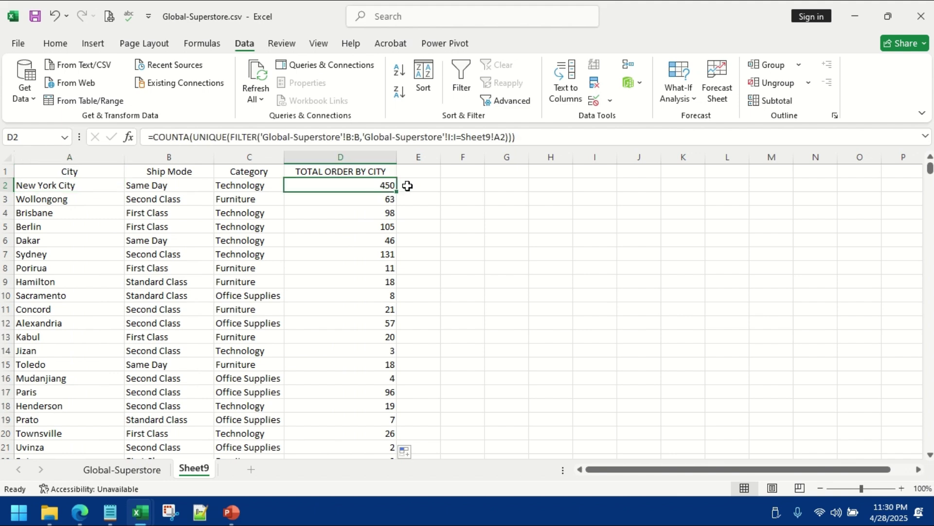
click(63, 186)
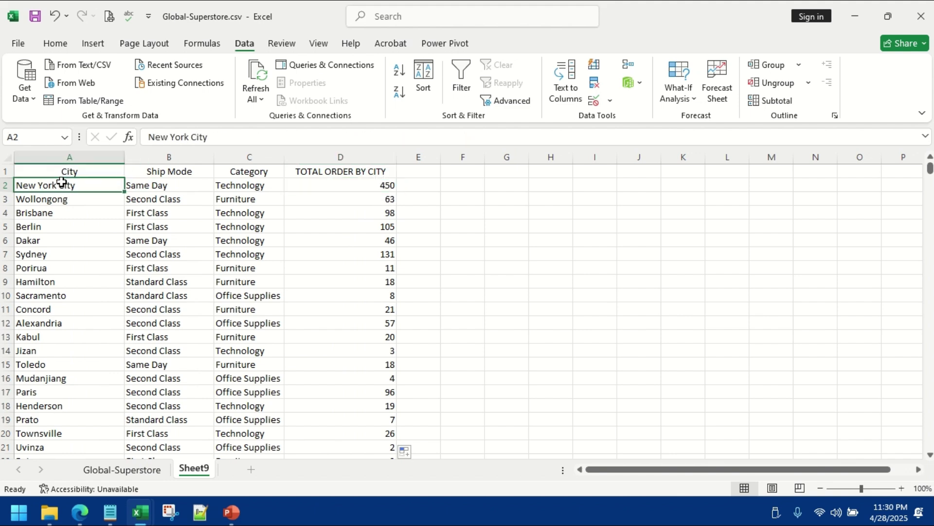
right_click(65, 186)
key(Escape)
Create a copy of the Global-Superstore sheet placed before the original in the same workbook
click(123, 468)
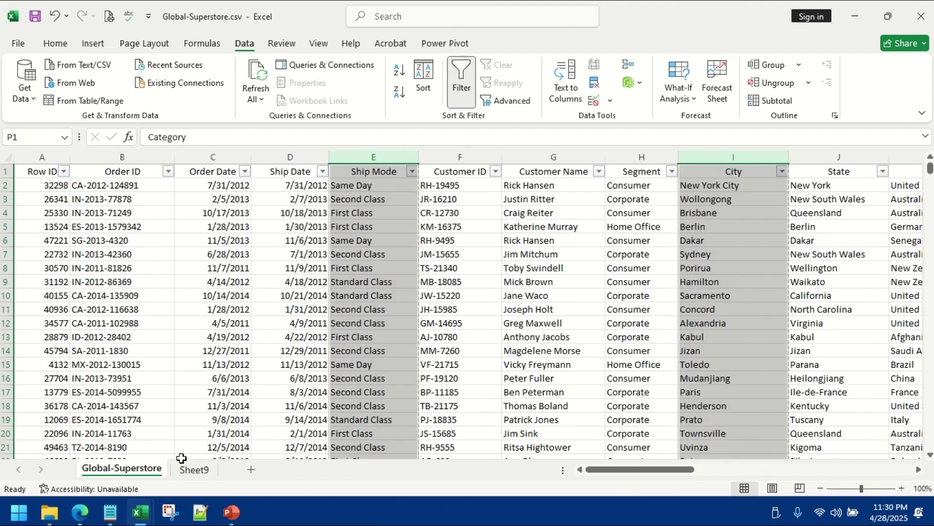
right_click(134, 473)
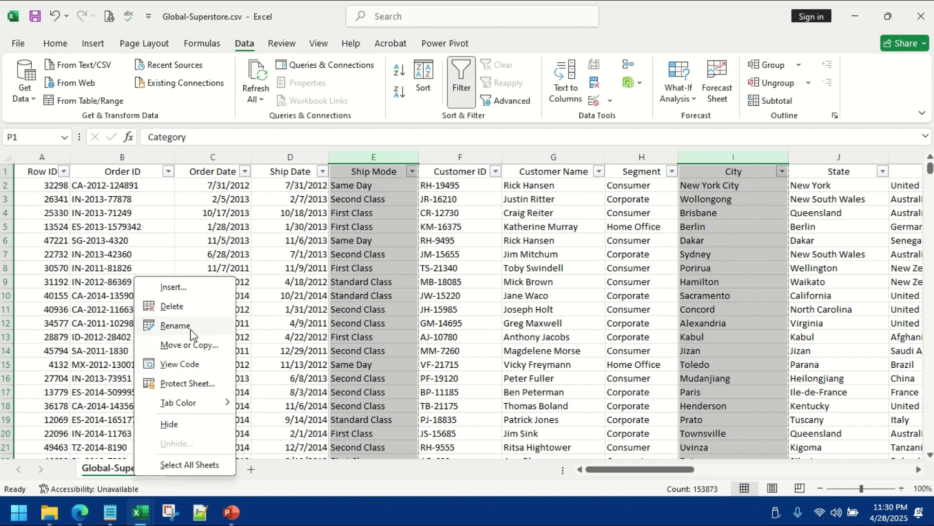
click(192, 346)
click(130, 417)
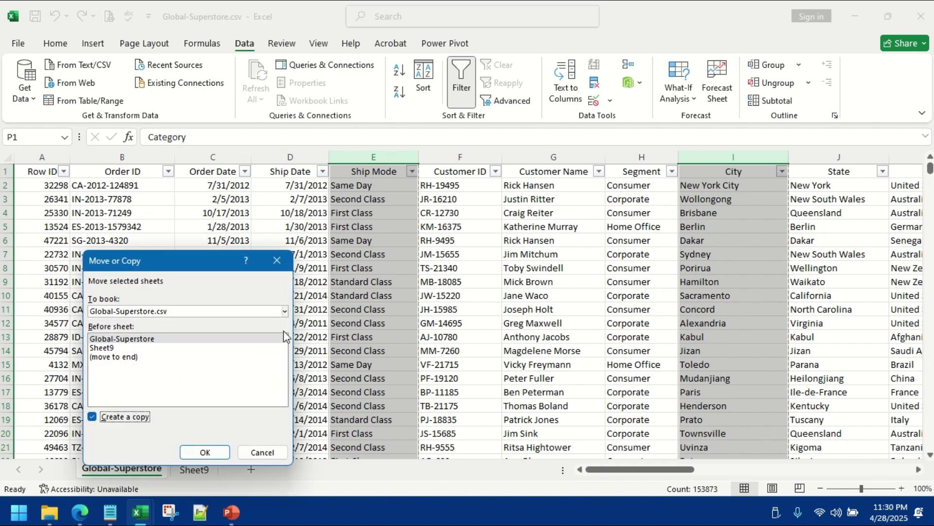
click(205, 452)
Delete the Order Date through Segment columns from the Global-Superstore (2) sheet
drag(638, 298, 691, 281)
click(780, 172)
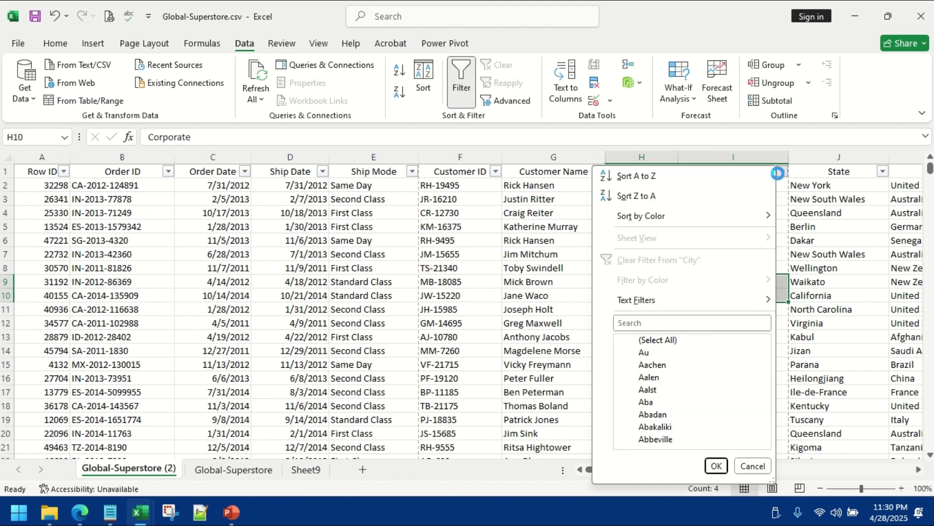
click(176, 231)
drag(201, 160, 638, 156)
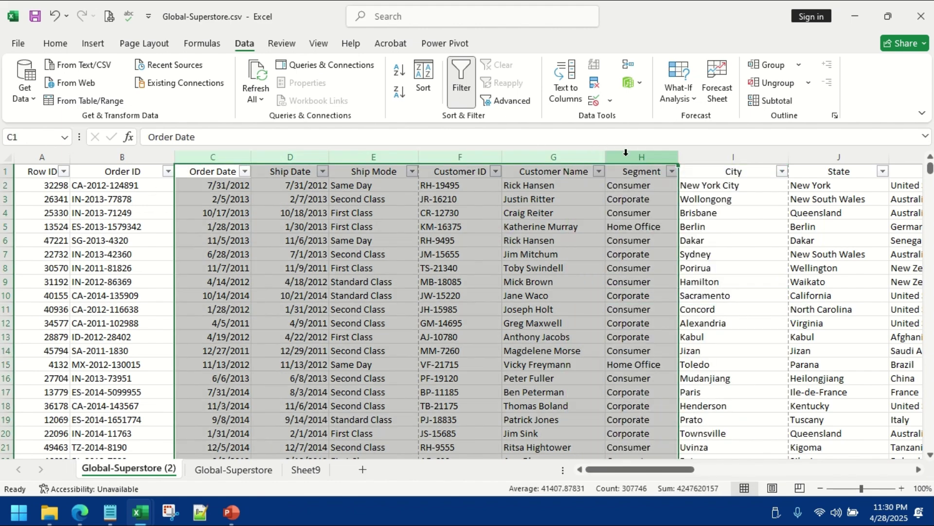
right_click(633, 159)
click(655, 305)
Delete every column from State onward and the Row ID column, leaving only Order ID and City
drag(316, 157, 363, 177)
right_click(287, 158)
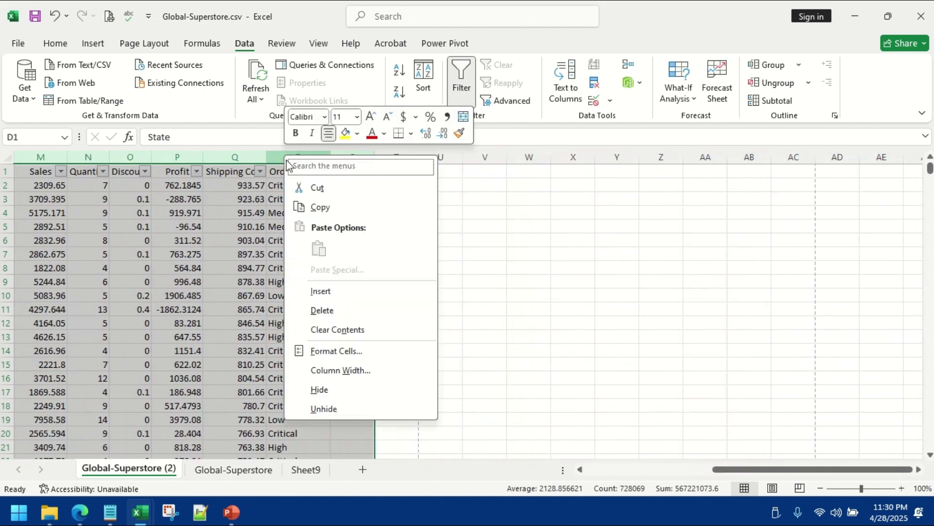
click(322, 308)
click(46, 157)
right_click(47, 157)
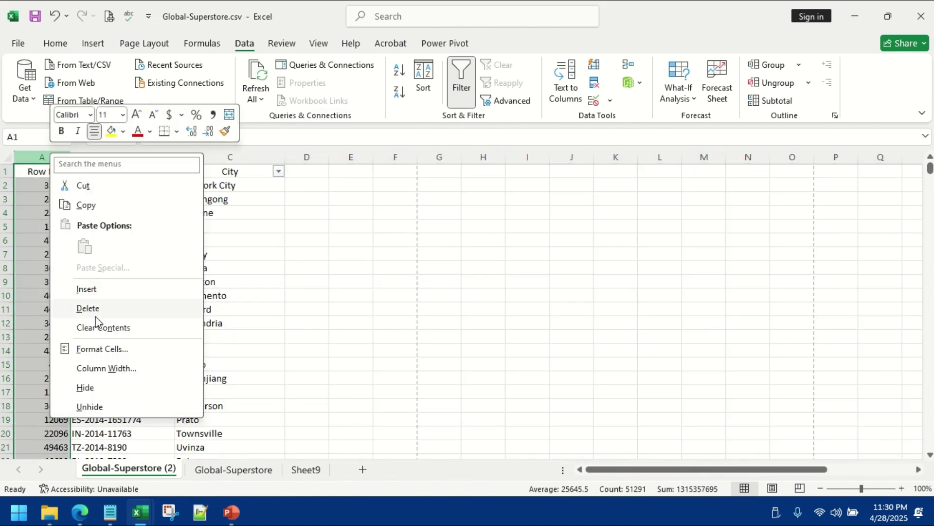
click(90, 309)
Remove duplicate rows across the Order ID and City columns, treating the first row as headers
drag(86, 157, 200, 157)
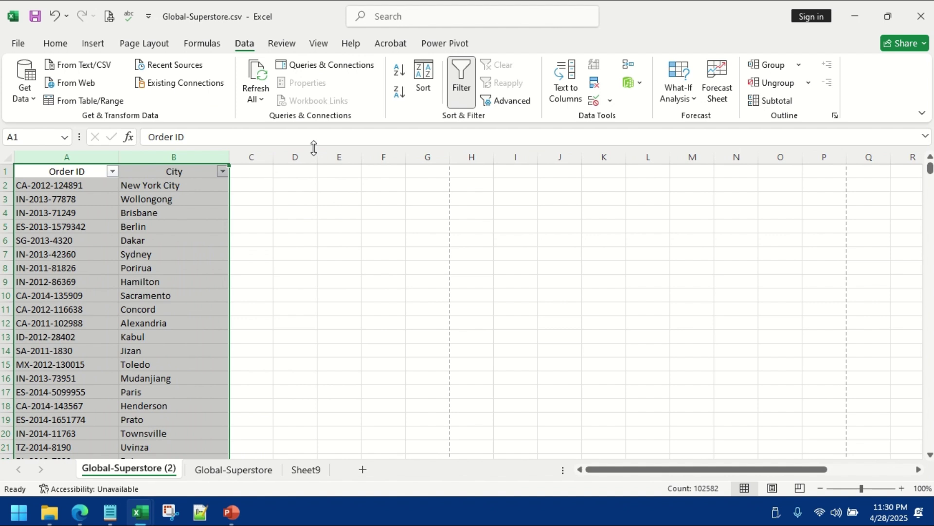
click(600, 85)
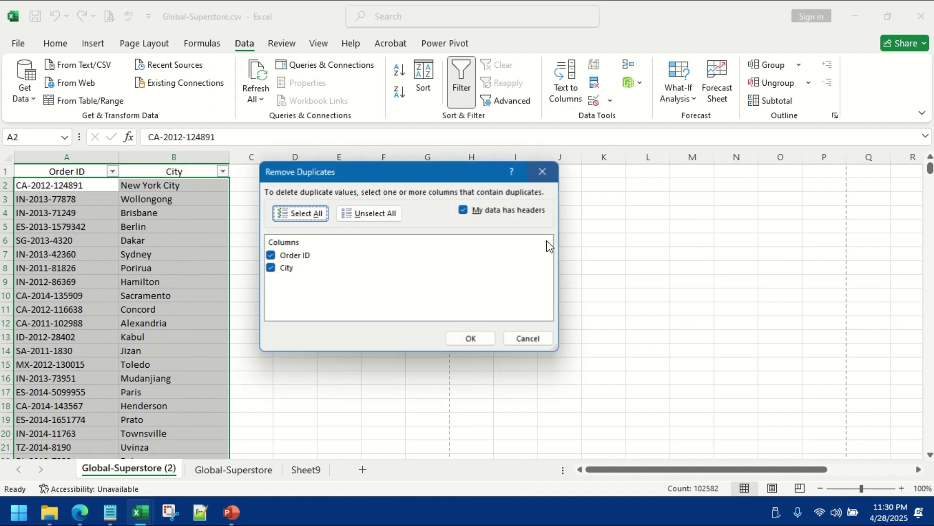
click(468, 339)
click(474, 291)
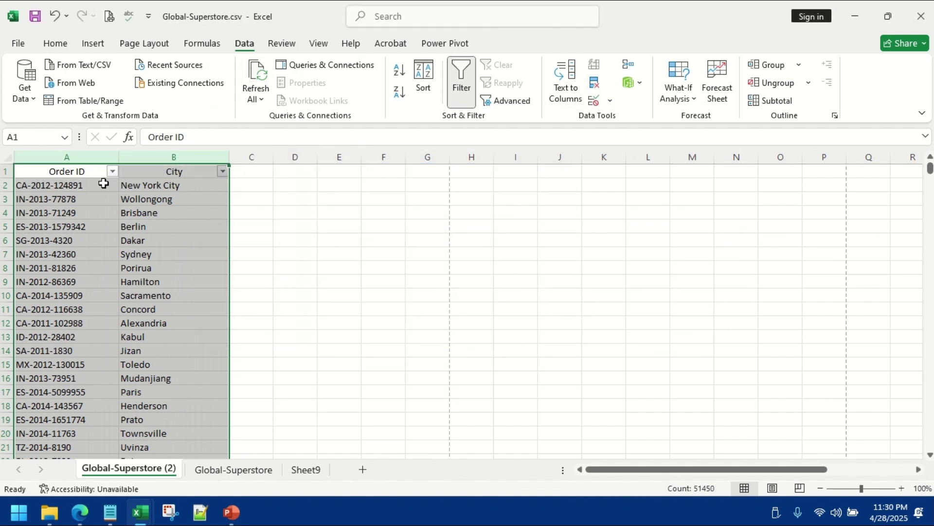
Filter the City column by the search text NEW Y and select the Order ID column to count its records
click(223, 171)
click(121, 325)
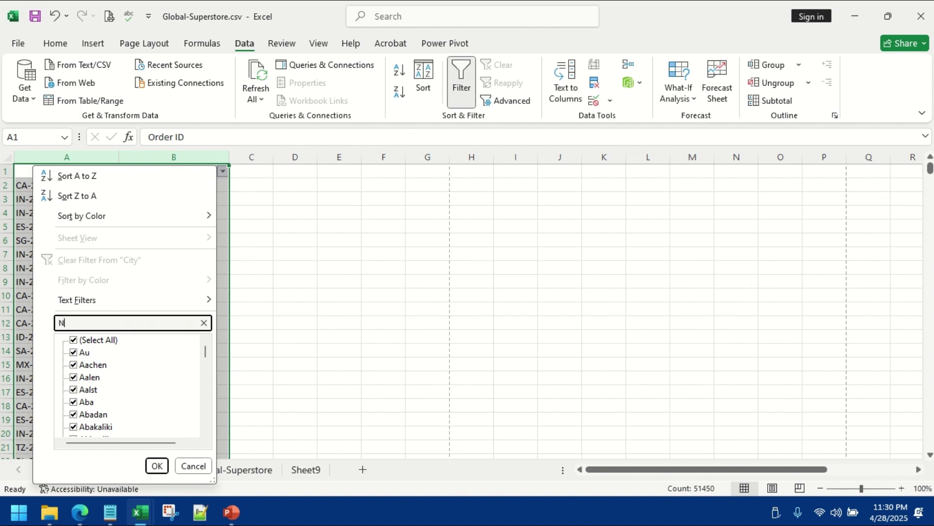
text(NEW Y)
key(Return)
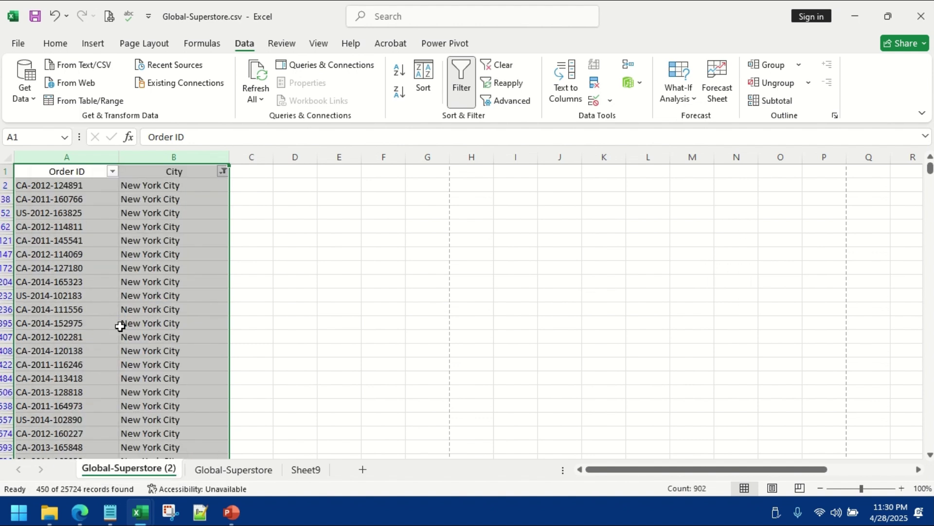
click(84, 156)
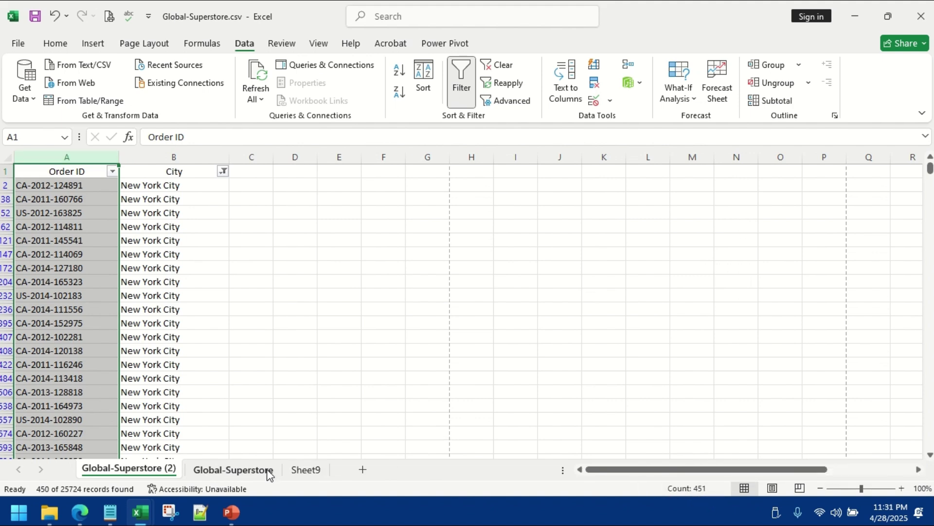
Compare the New York City total on Sheet9 with the filtered count, and select Surat as another city to check
click(305, 469)
click(380, 188)
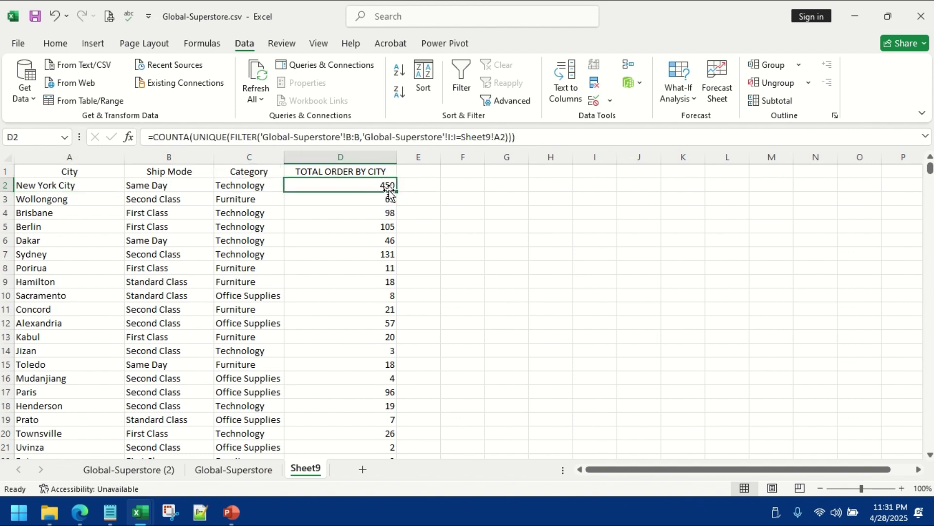
click(387, 224)
scroll(331, 341, down, 6)
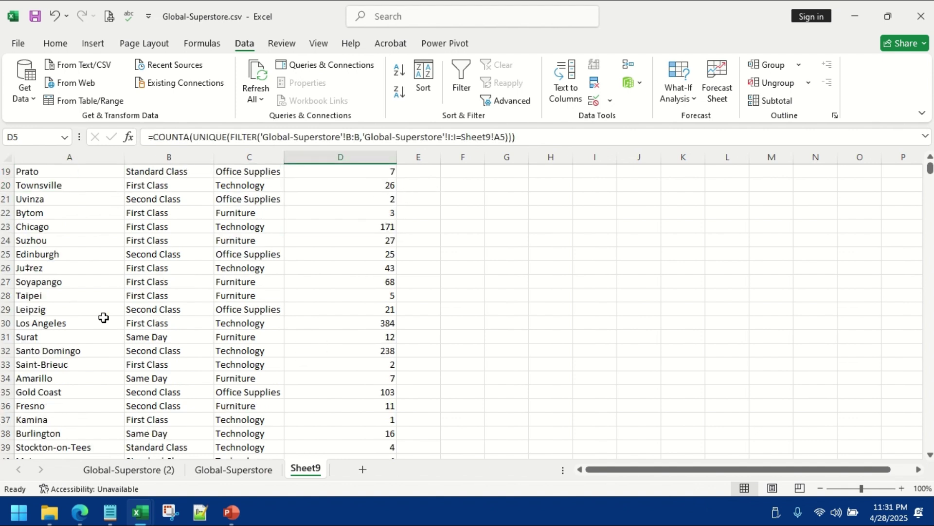
click(64, 339)
Filter the City column of Global-Superstore (2) for SURAT and select the listed order IDs to count them
click(109, 470)
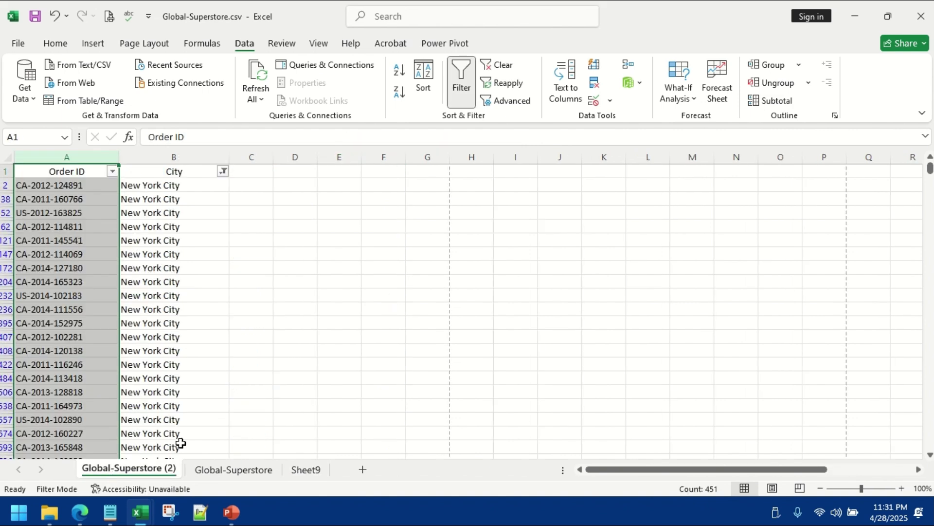
click(223, 172)
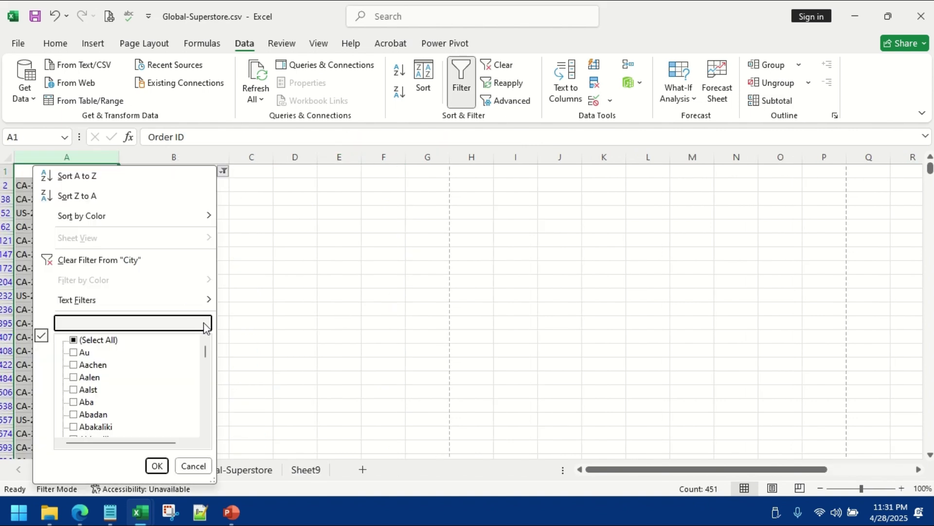
click(204, 327)
text(SURAT)
key(Return)
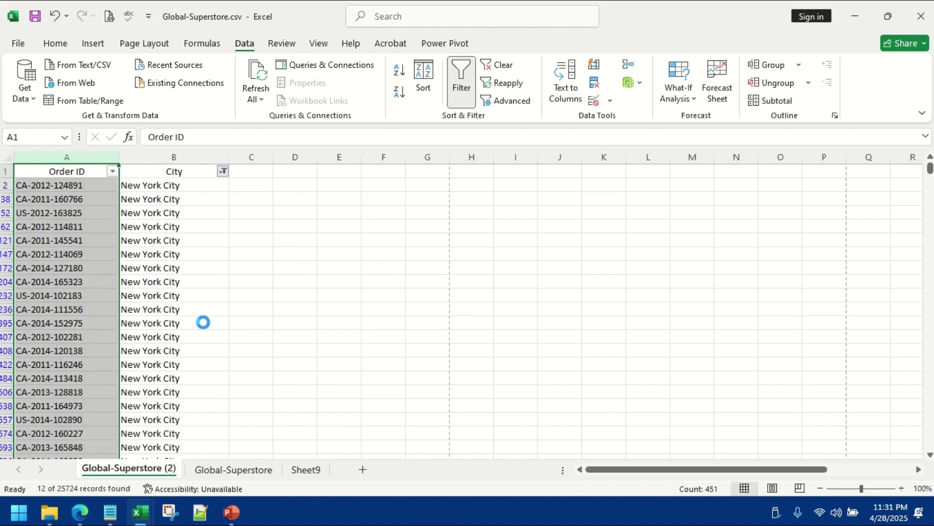
drag(77, 185, 78, 337)
Highlight the Surat row, row 31 of Sheet9, with the current fill colour
click(305, 470)
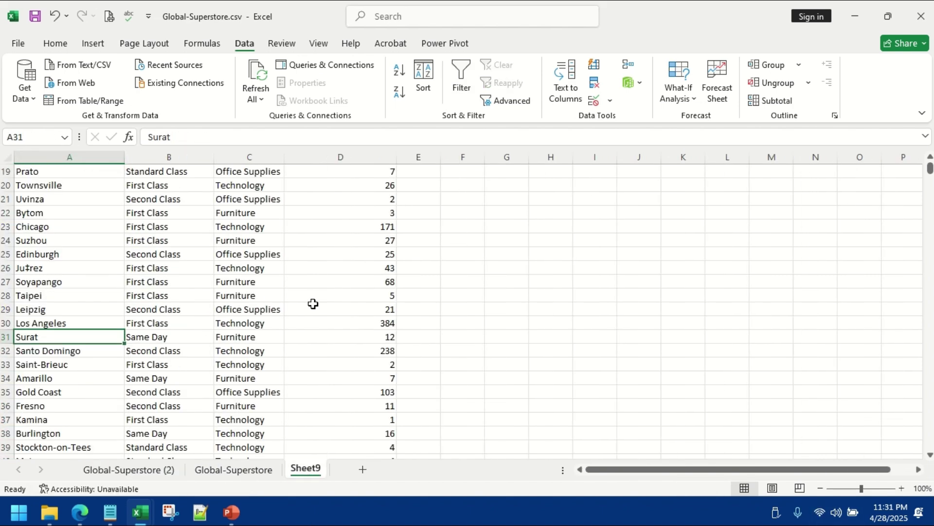
click(7, 337)
click(55, 43)
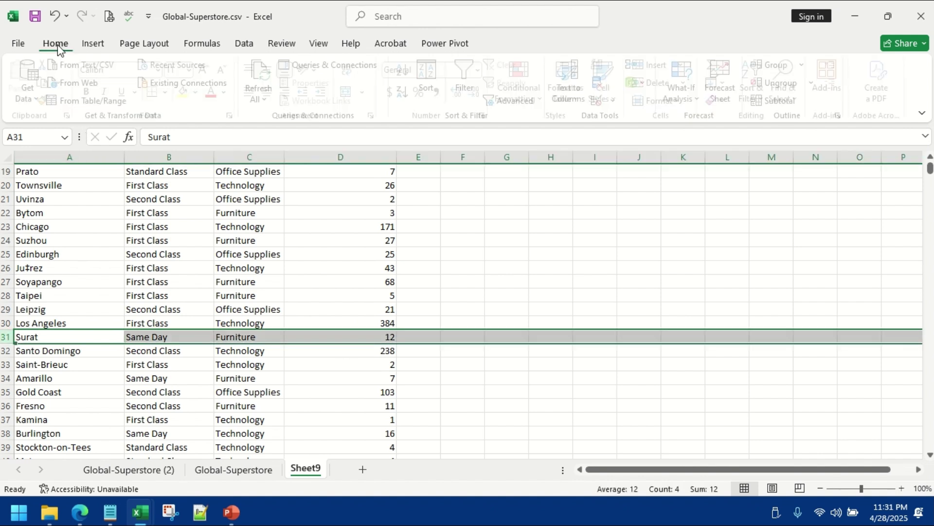
click(190, 92)
scroll(281, 337, up, 6)
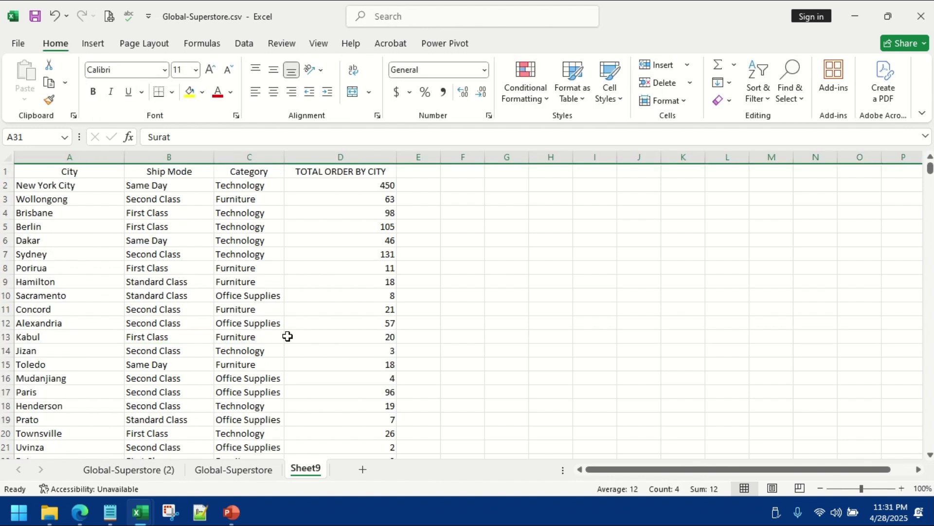
Enter the header TOTAL ORDERS BY CITY AND CATEGORY in cell E1 and widen column E to fit it
click(427, 172)
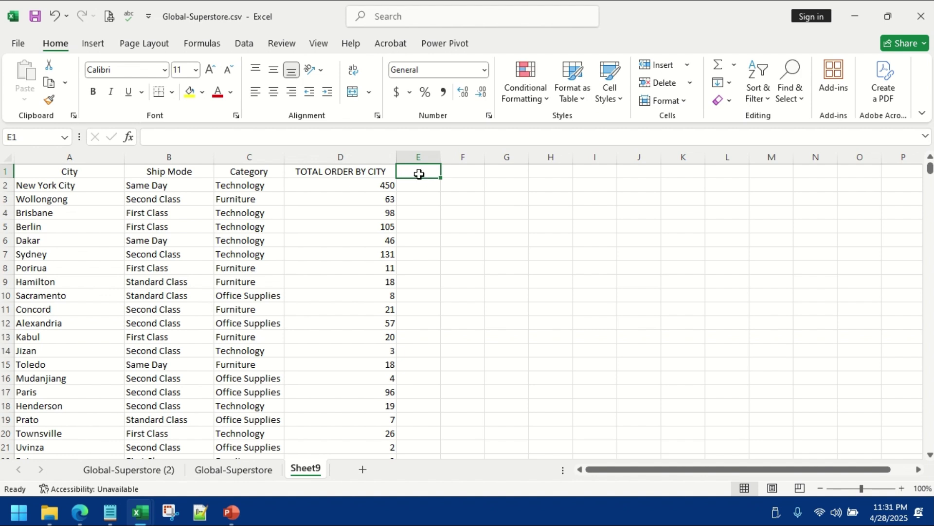
text(TOT)
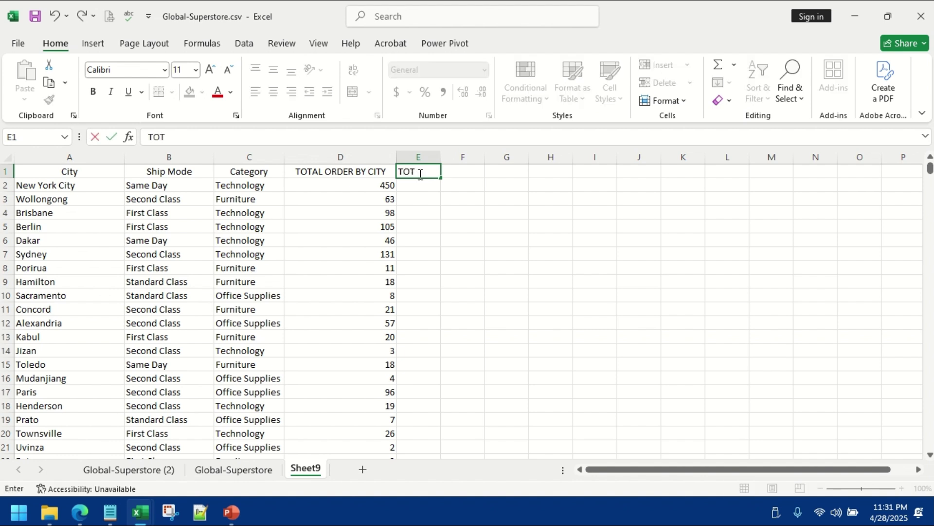
text(AL ORDERS BY CITY AND)
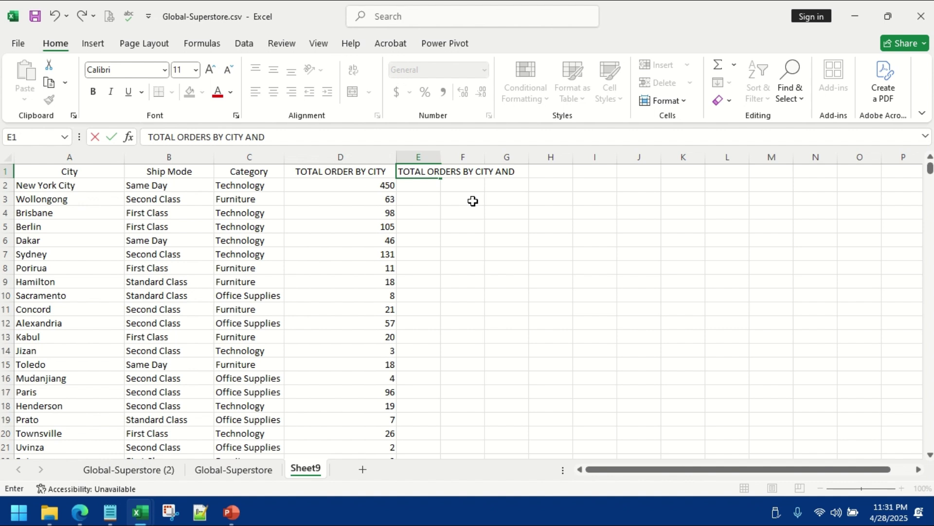
text( CATEGORY)
key(Return)
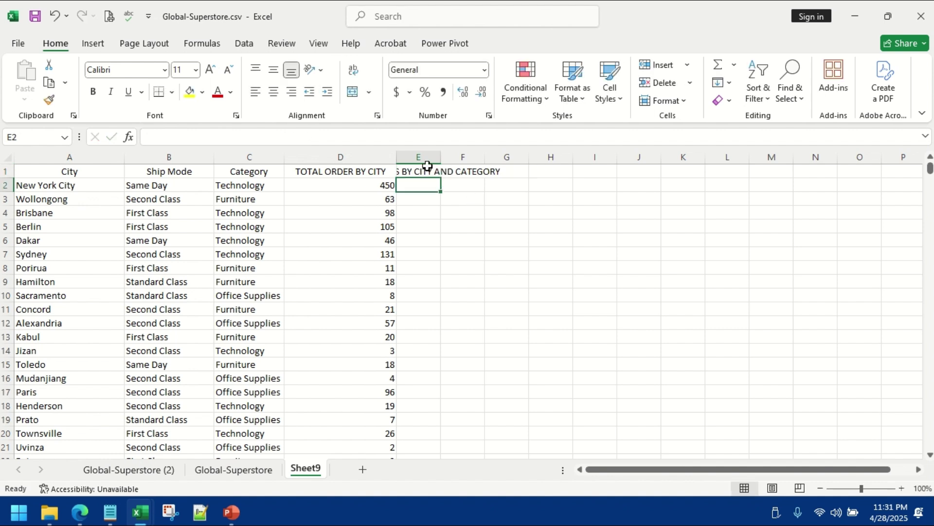
click(426, 169)
drag(445, 162, 657, 185)
Review the D2 formula and begin one in cell E2 with COUNTA and a nested UNIQUE function
click(486, 188)
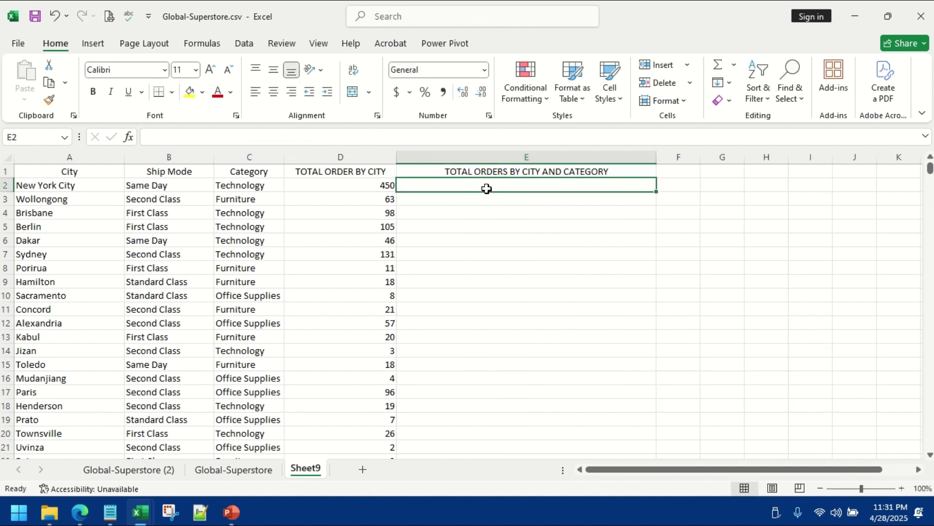
click(366, 186)
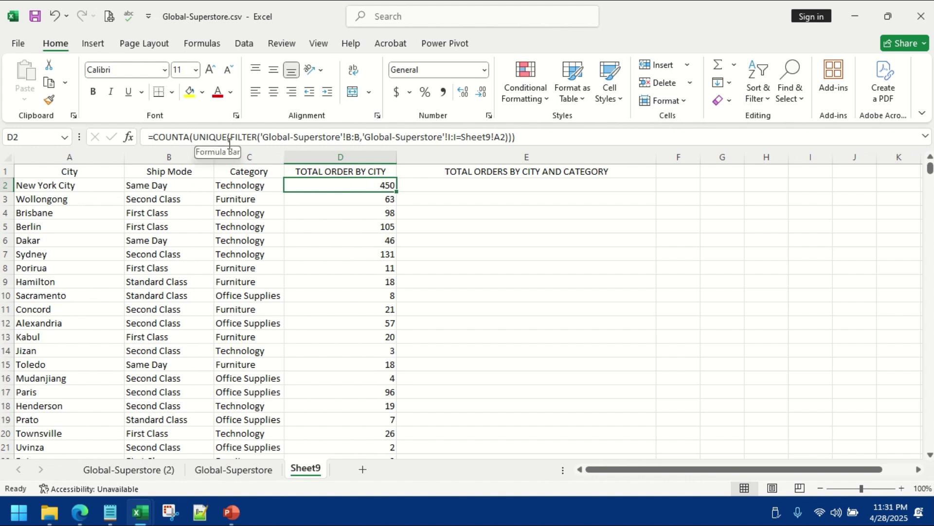
click(455, 185)
text(=COU)
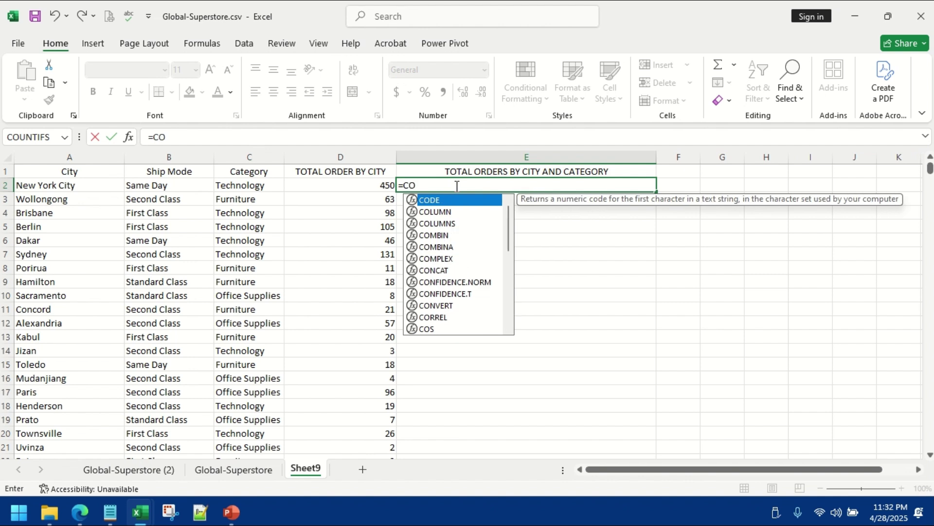
double_click(450, 213)
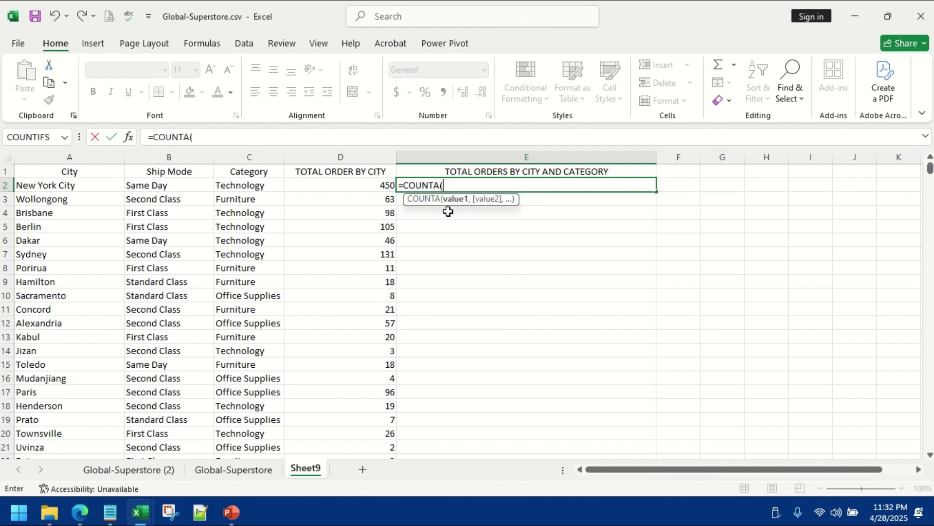
text(UN)
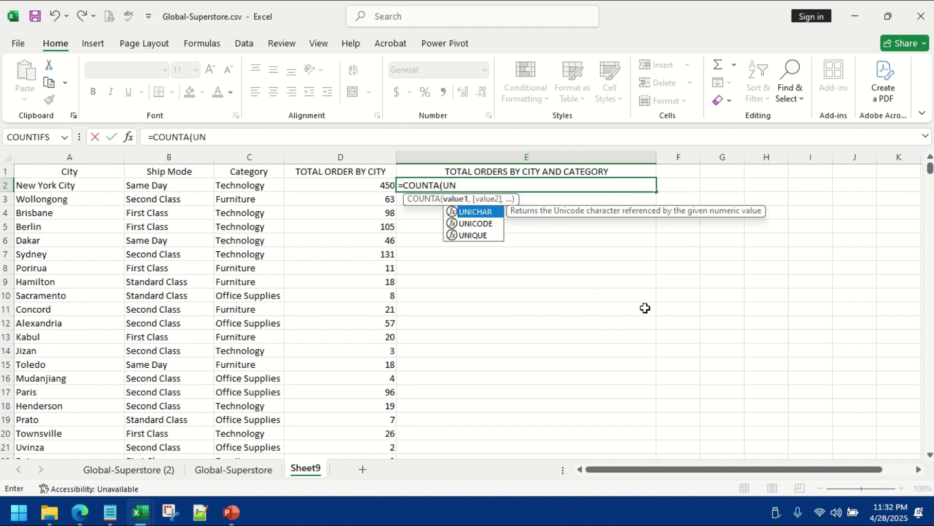
double_click(482, 235)
Nest a FILTER function in the E2 formula with Global-Superstore column B (Order ID) as its array
text(FIL)
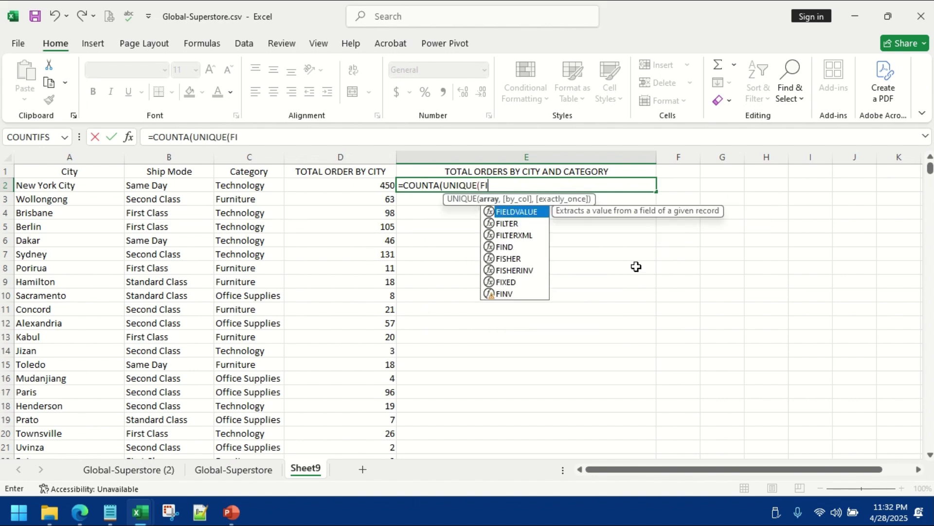
double_click(524, 212)
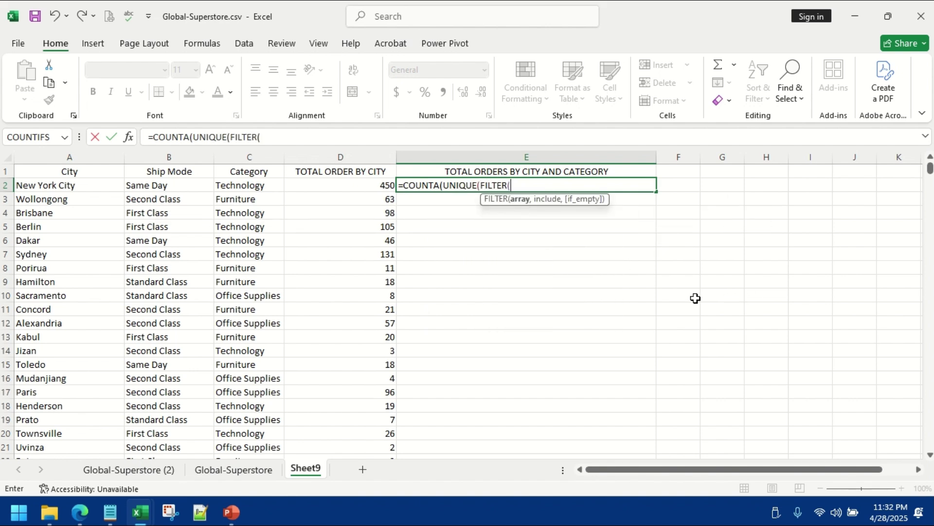
click(234, 469)
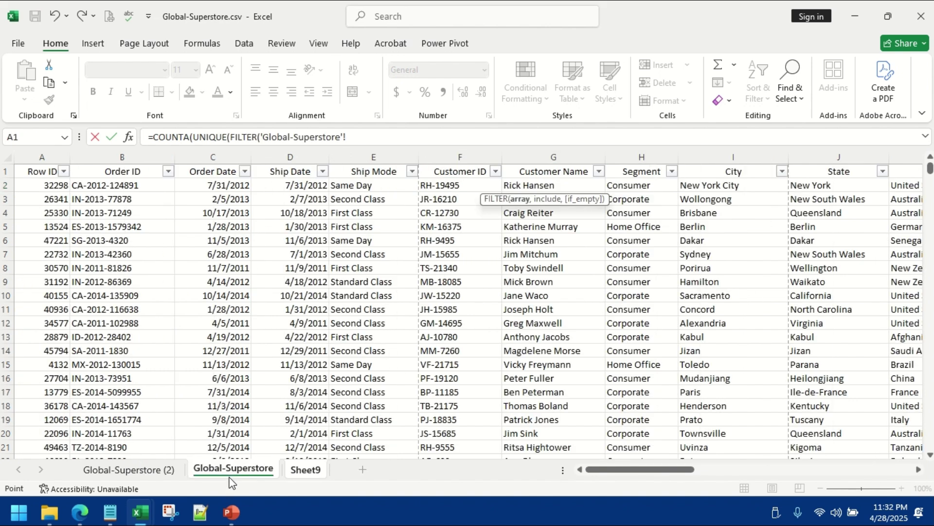
click(139, 155)
text(,)
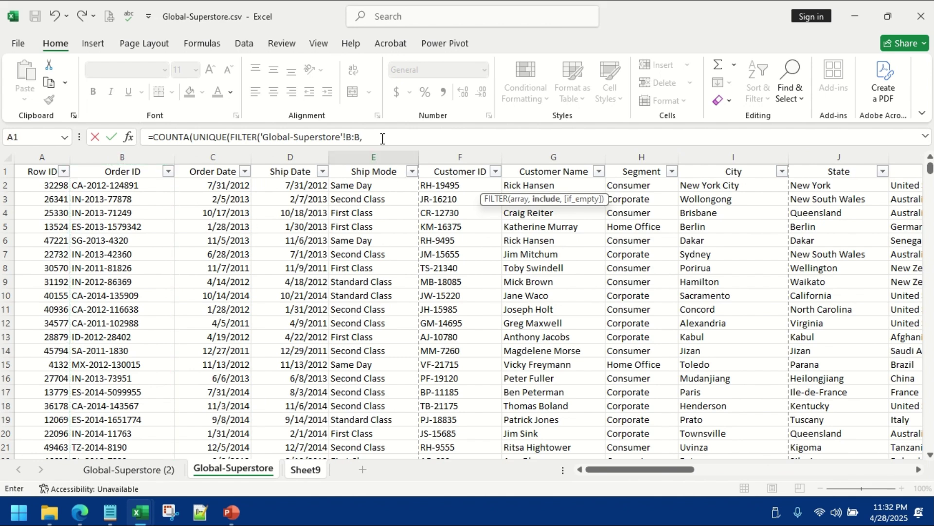
Add the city condition ('Global-Superstore'!I:I=Sheet9!A2) to the FILTER function in E2
click(305, 469)
click(403, 137)
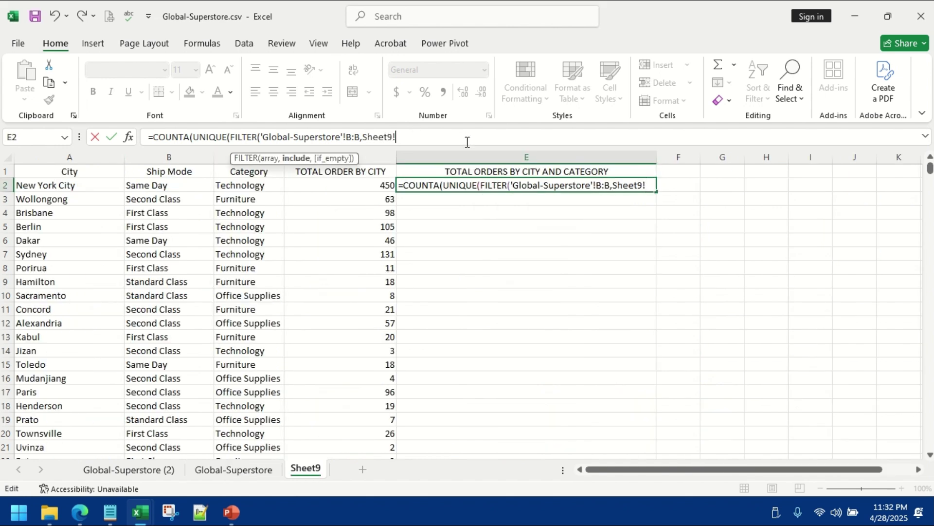
text(,()
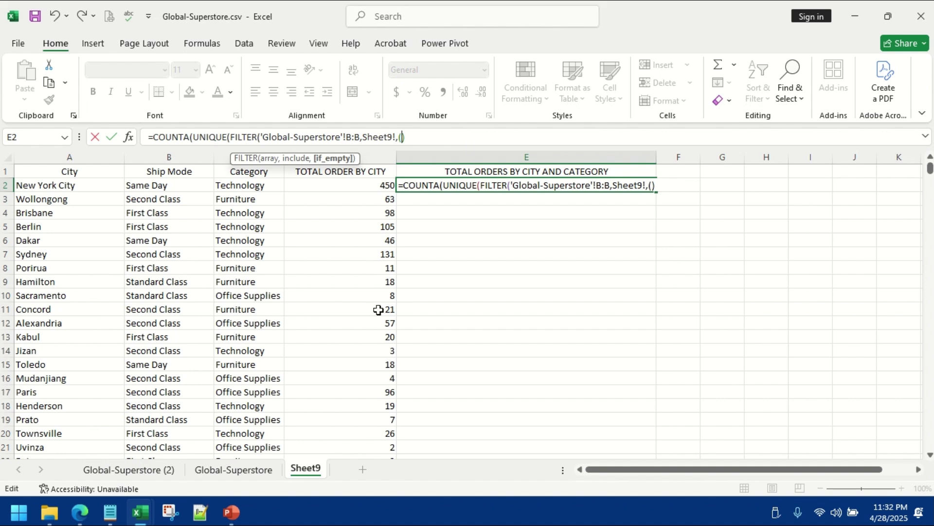
click(234, 469)
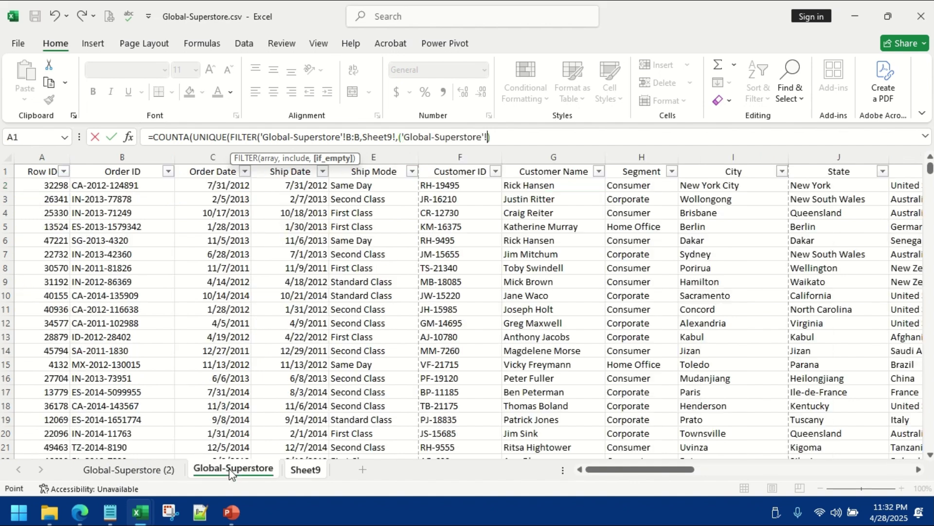
click(732, 157)
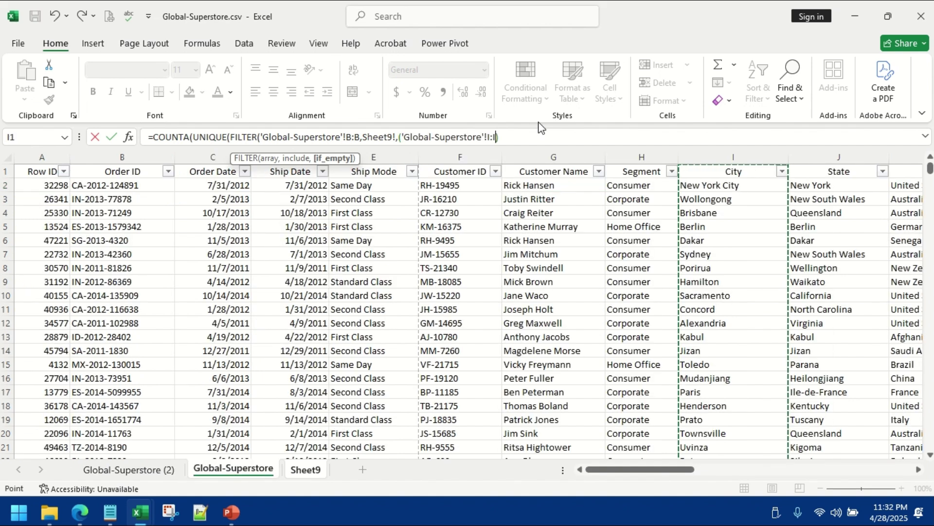
text(=)
click(306, 469)
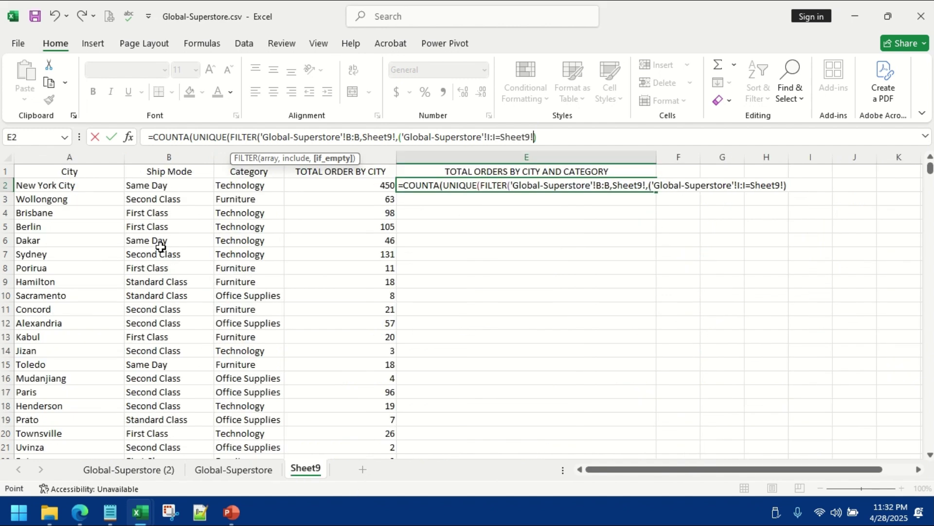
click(77, 185)
text())
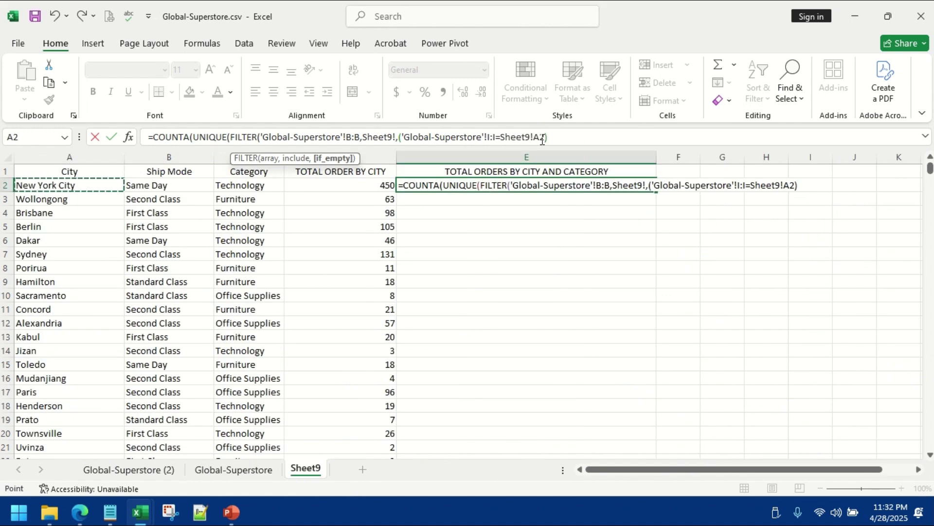
Multiply the city condition by a category condition, ('Global-Superstore'!P:P=Sheet9!C2), in the E2 formula
drag(560, 137, 399, 124)
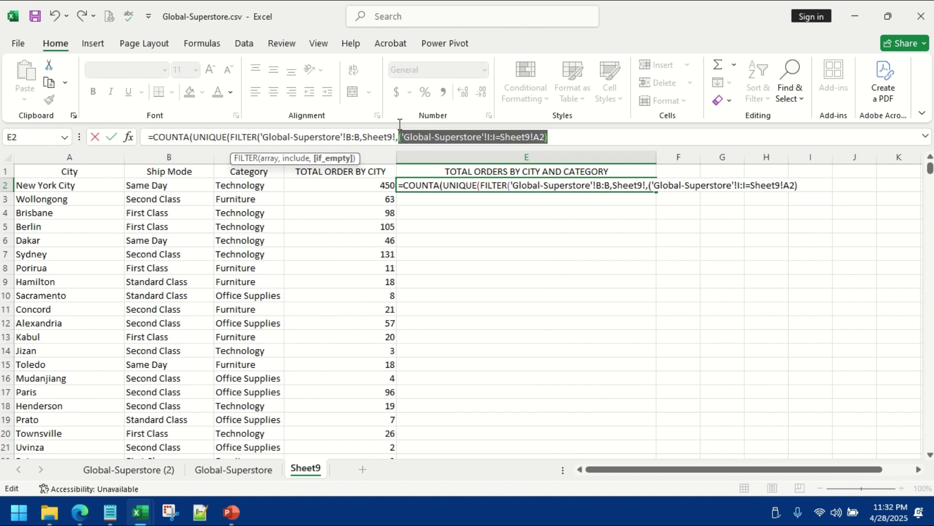
click(560, 135)
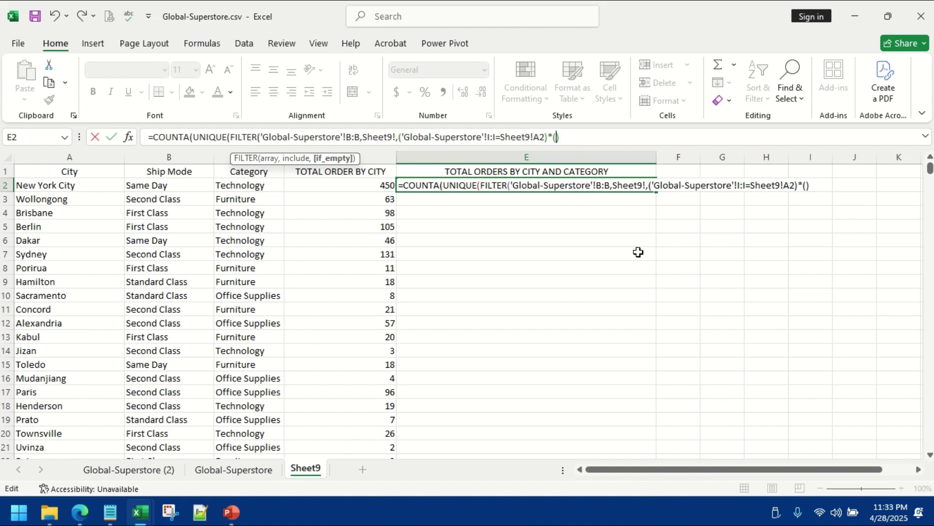
click(234, 469)
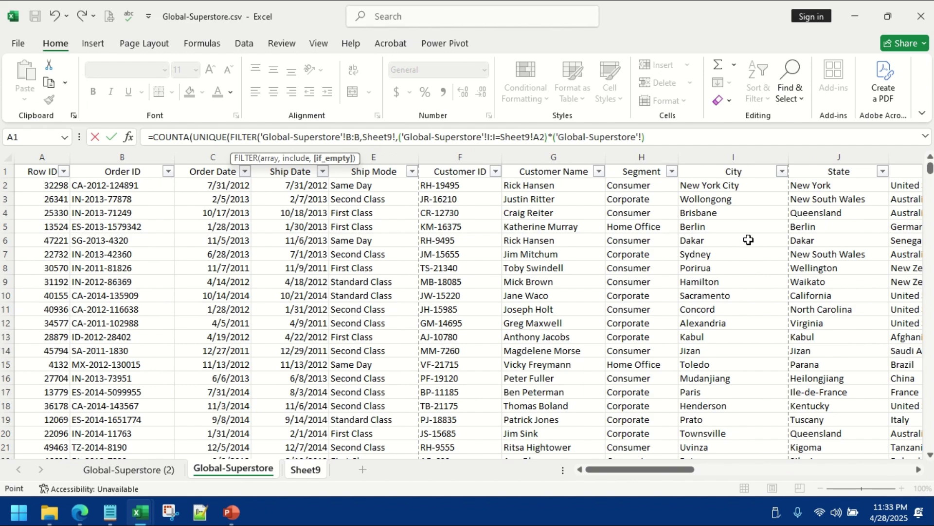
drag(652, 469, 737, 468)
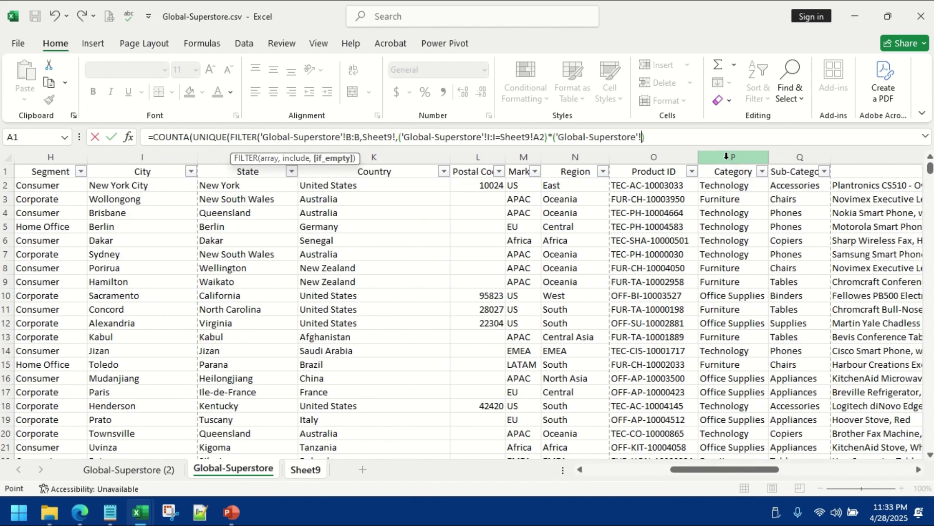
click(727, 156)
text(=))
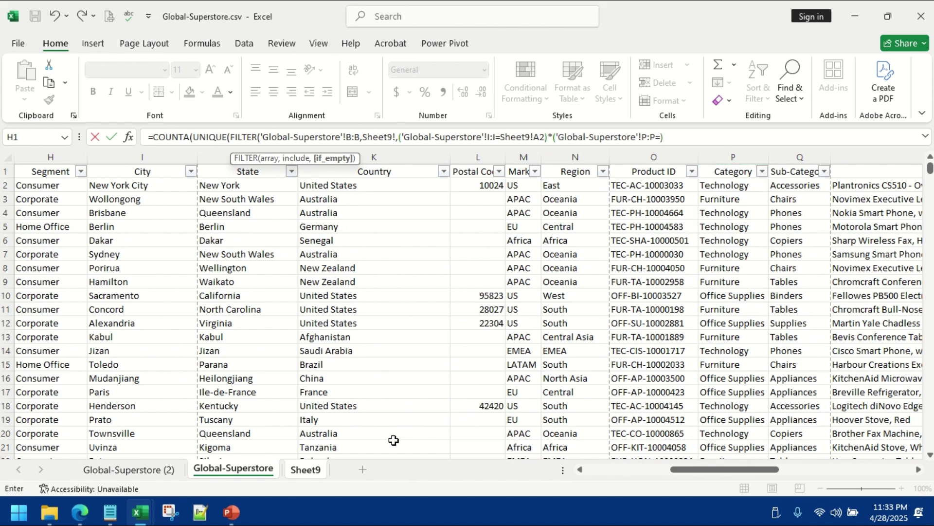
click(306, 469)
click(244, 184)
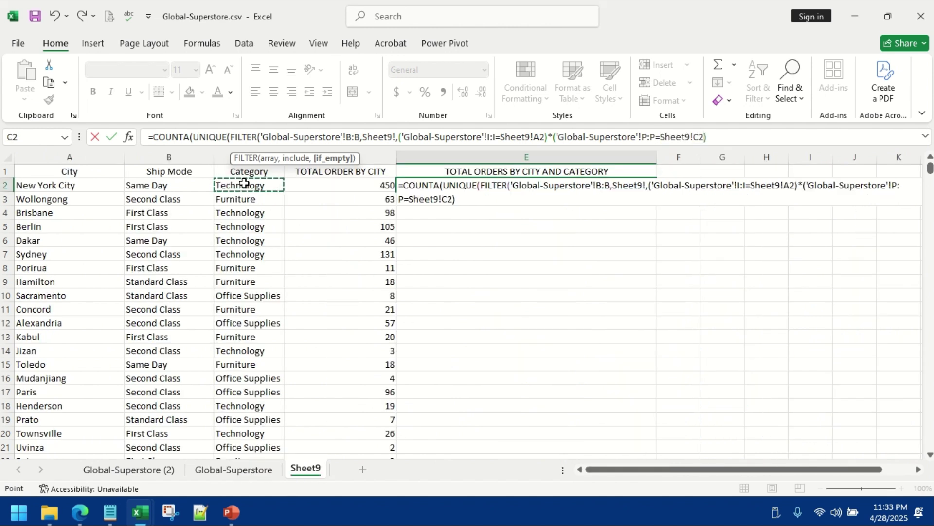
Try to enter the E2 formula with additional closing parentheses
click(714, 135)
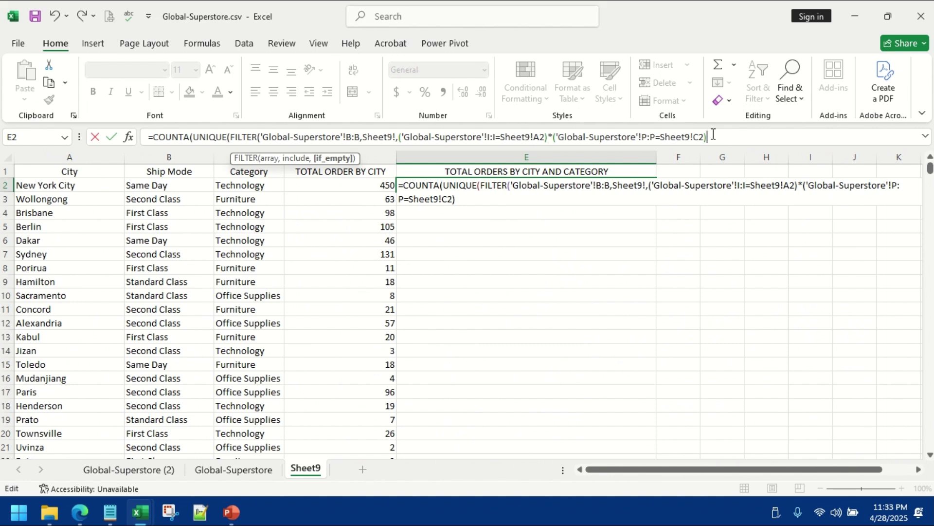
text())
key(Return)
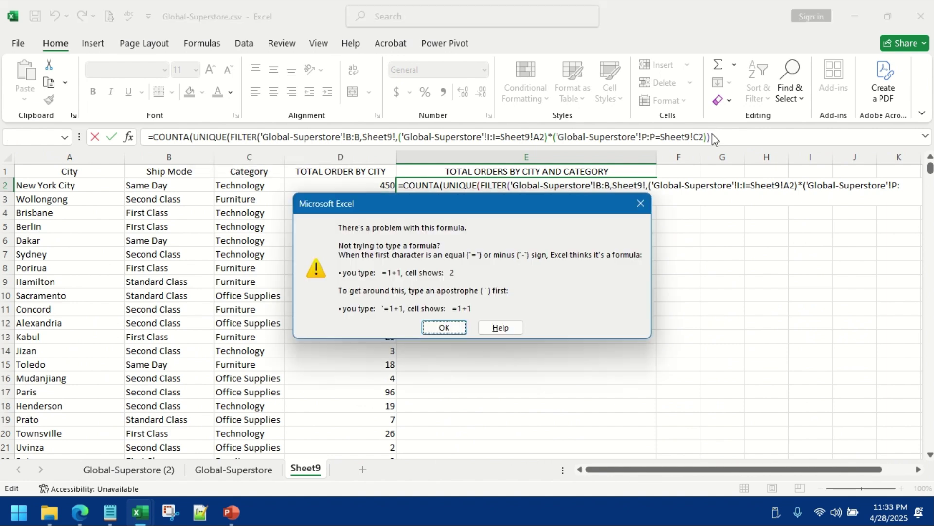
click(444, 327)
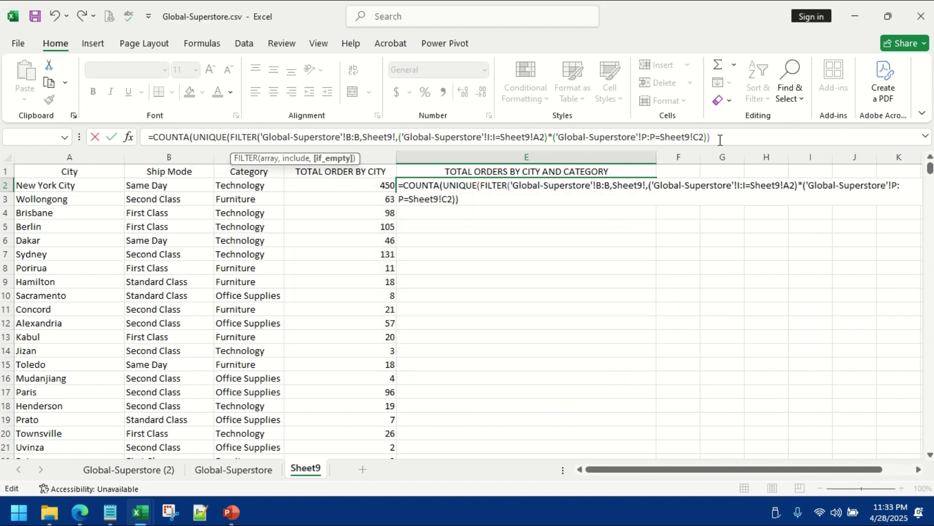
text()))
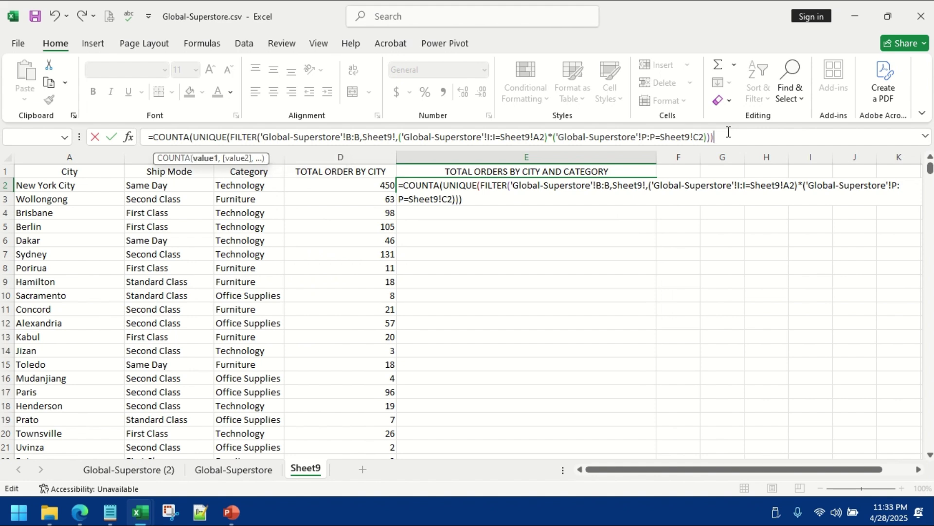
key(Return)
key(Return)
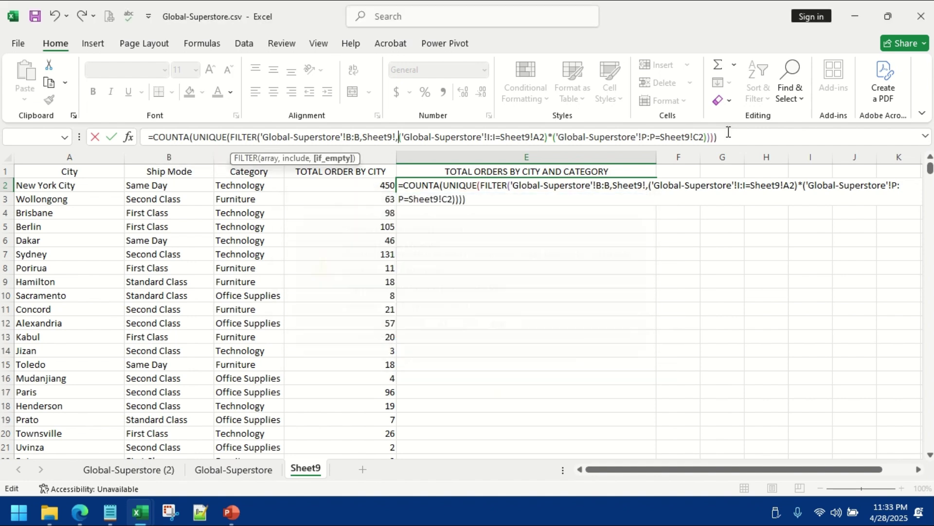
text())
key(Return)
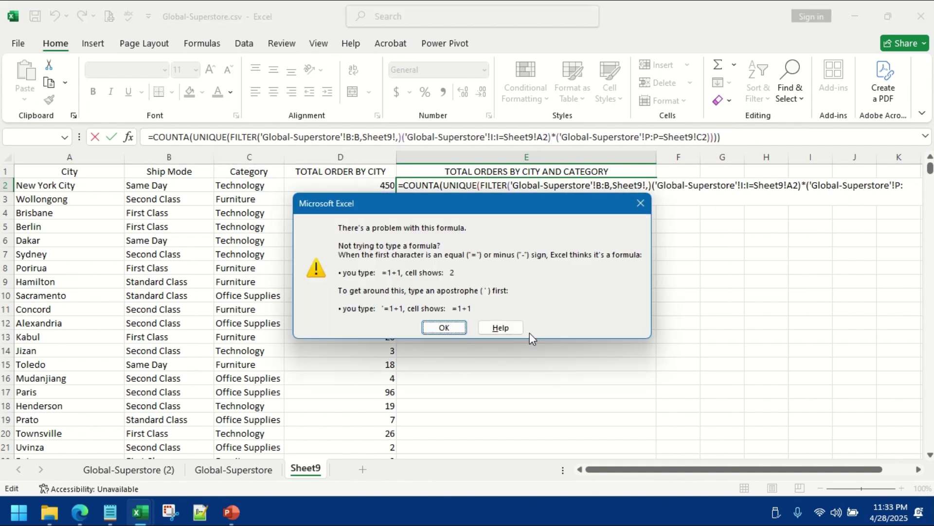
click(460, 327)
Remove the added closing parentheses from the E2 formula and try to enter it again
click(720, 137)
key(BackSpace)
key(BackSpace)
key(BackSpace)
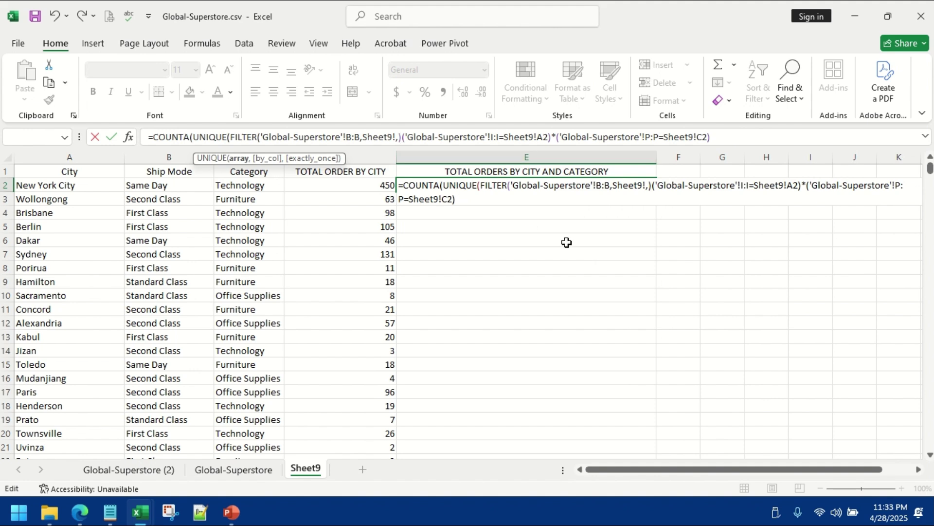
key(BackSpace)
key(Return)
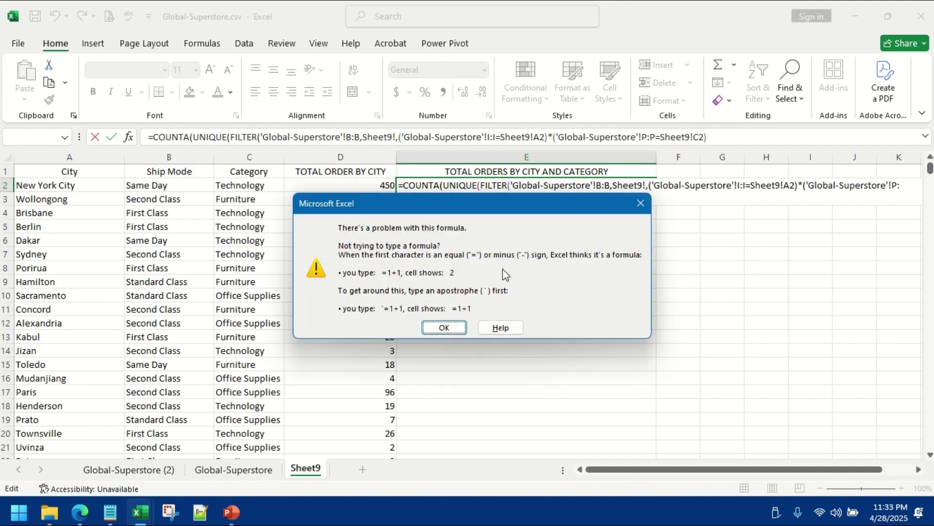
click(465, 329)
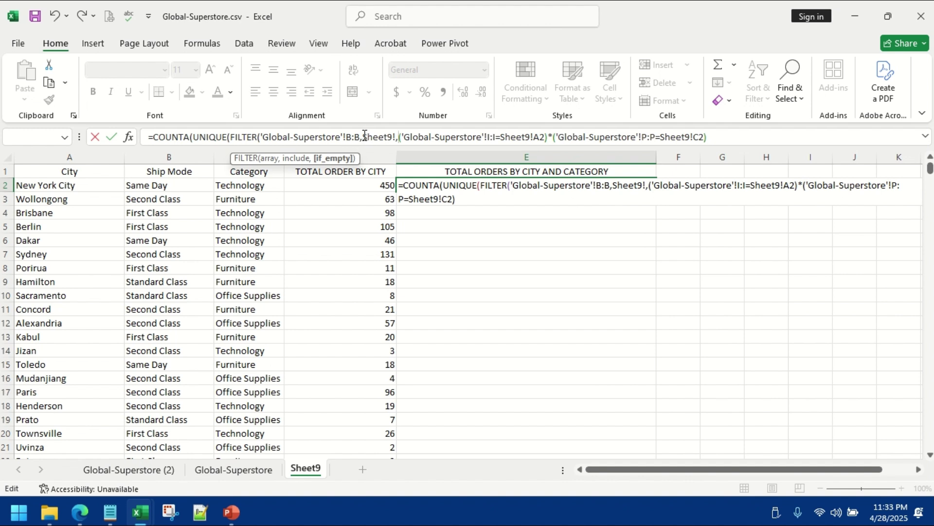
Delete the stray Sheet9!, argument from the E2 formula, accepting the proposed correction, and fill the formula down column E
drag(363, 137, 394, 137)
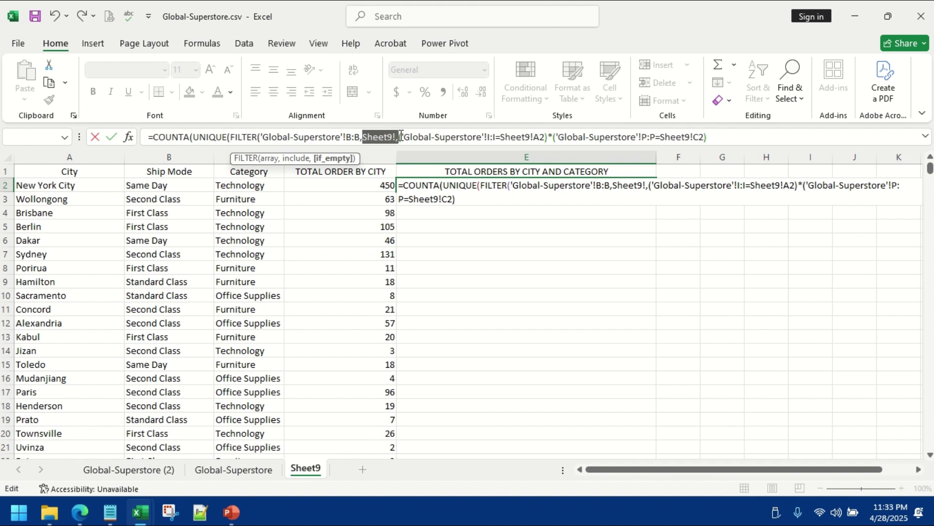
key(BackSpace)
key(Return)
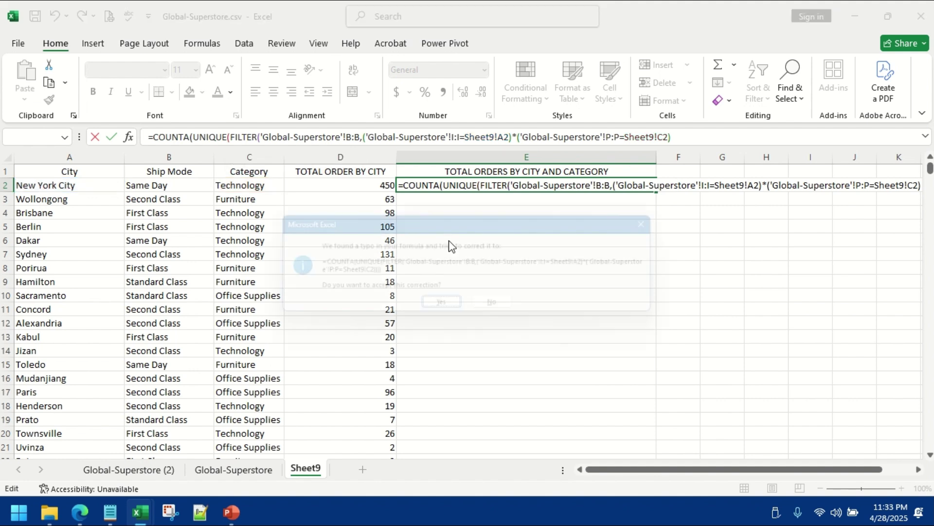
key(Return)
click(641, 187)
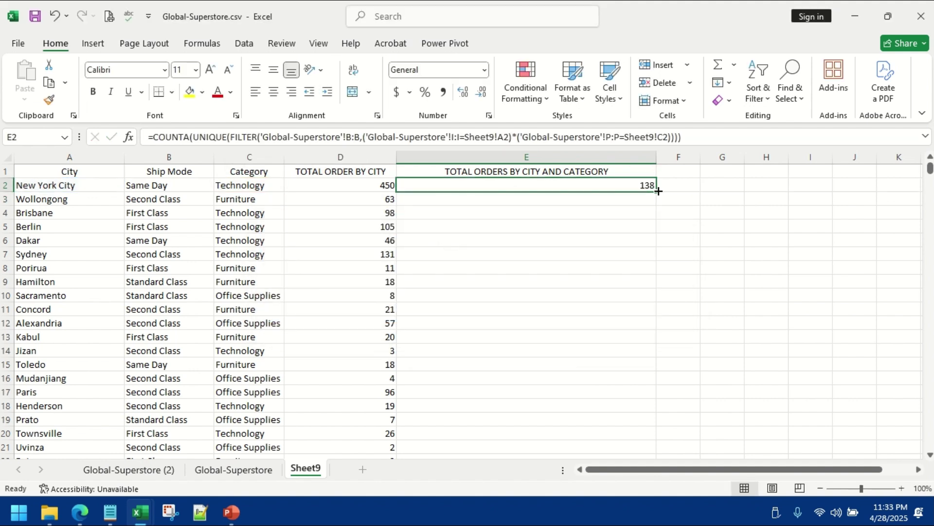
double_click(656, 192)
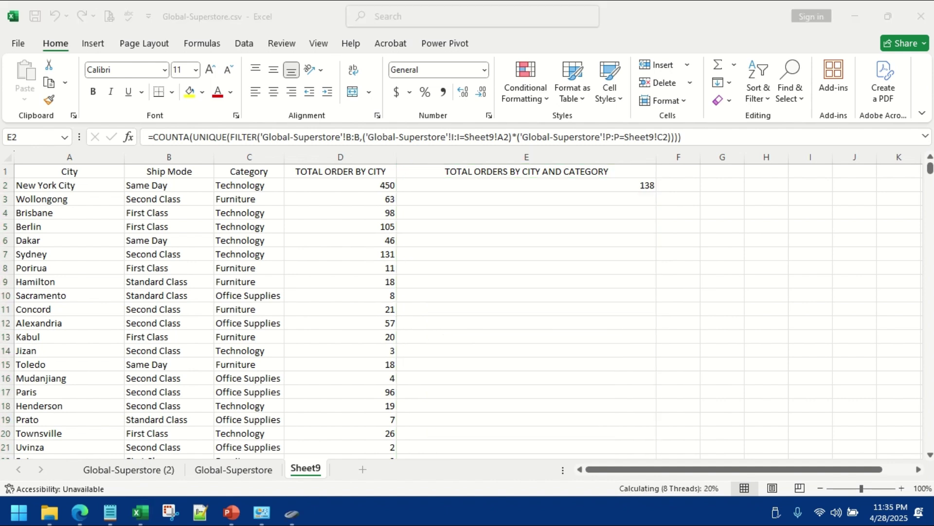
Turn on showing the pointer location with the CTRL key in the Windows Mouse Properties, accept it and close Control Panel
drag(933, 199, 685, 67)
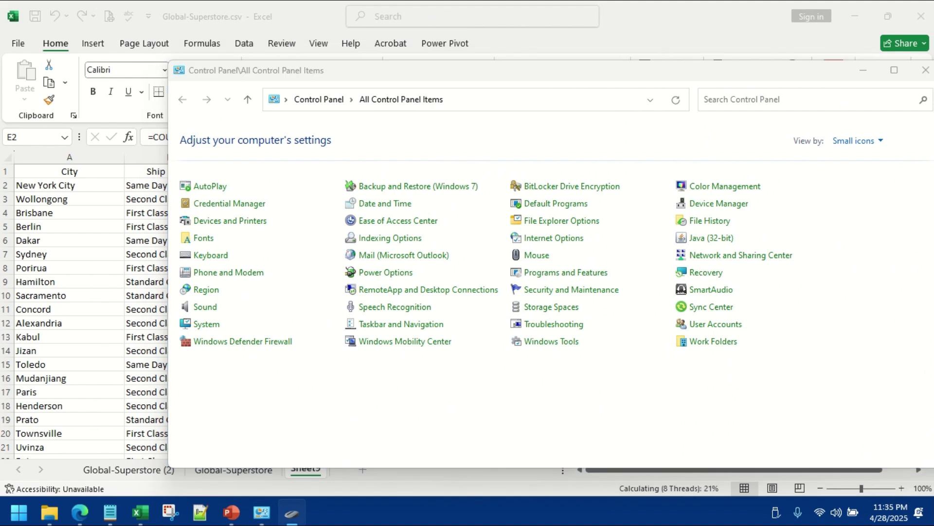
click(205, 308)
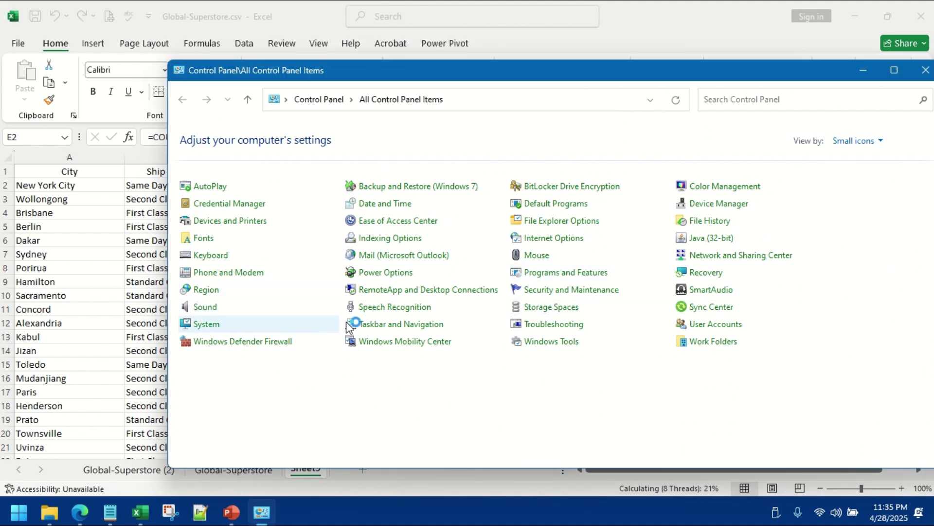
click(373, 118)
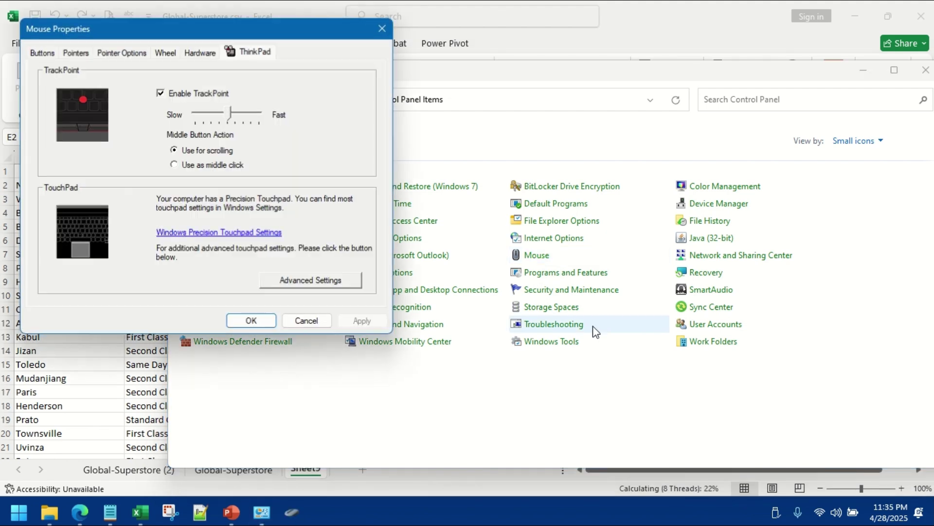
drag(135, 30, 442, 169)
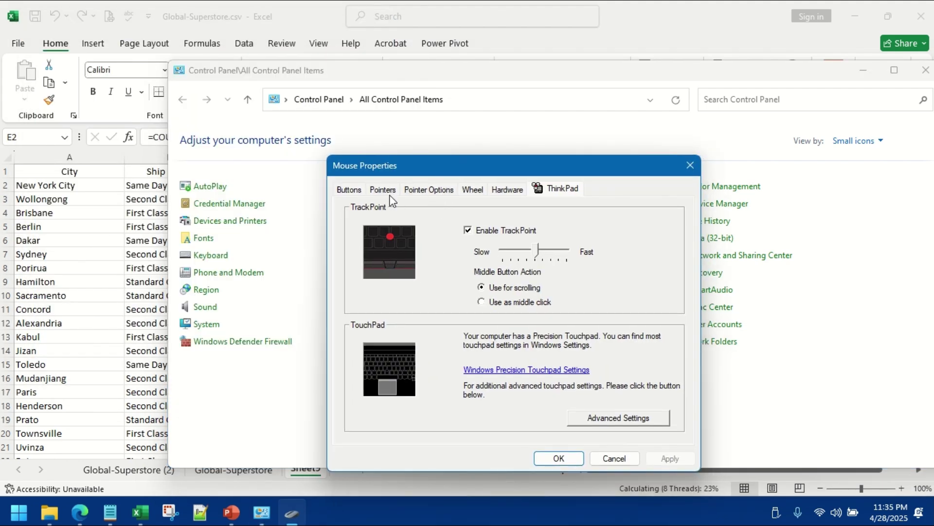
click(388, 192)
click(443, 190)
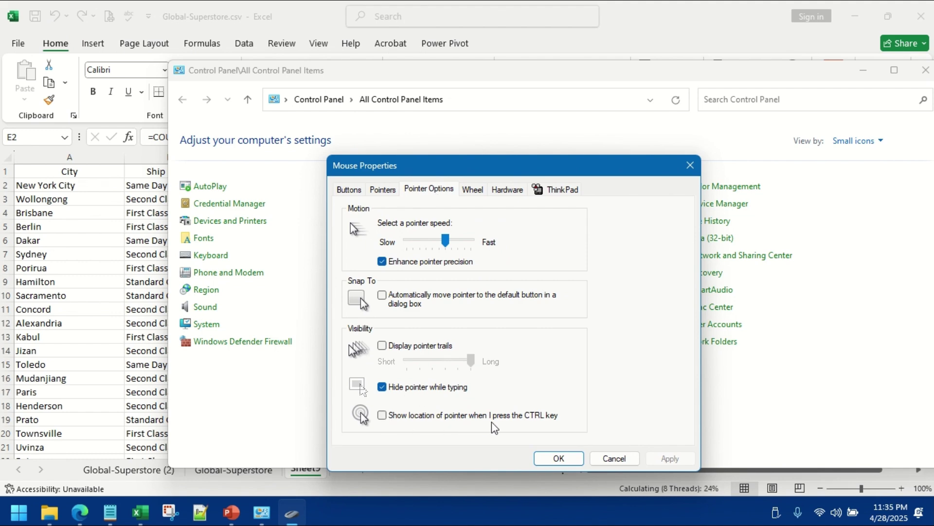
click(385, 417)
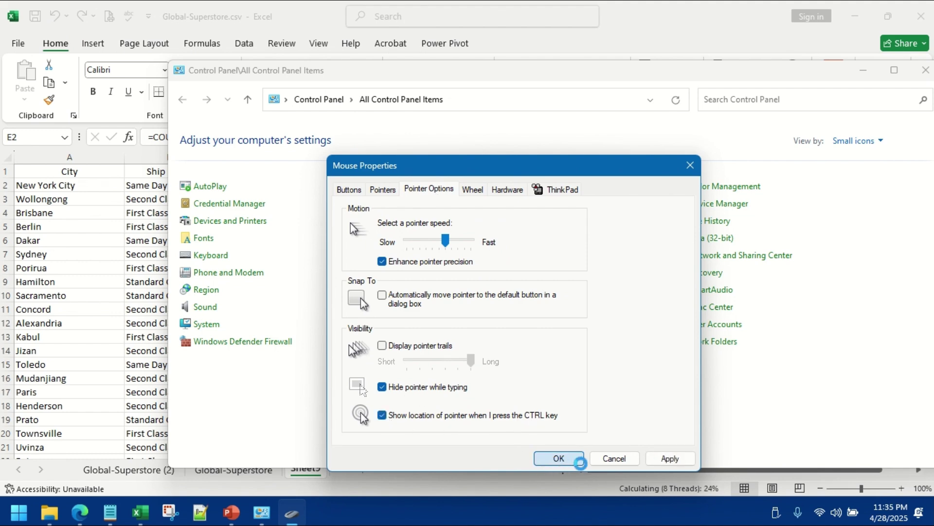
key(ctrl)
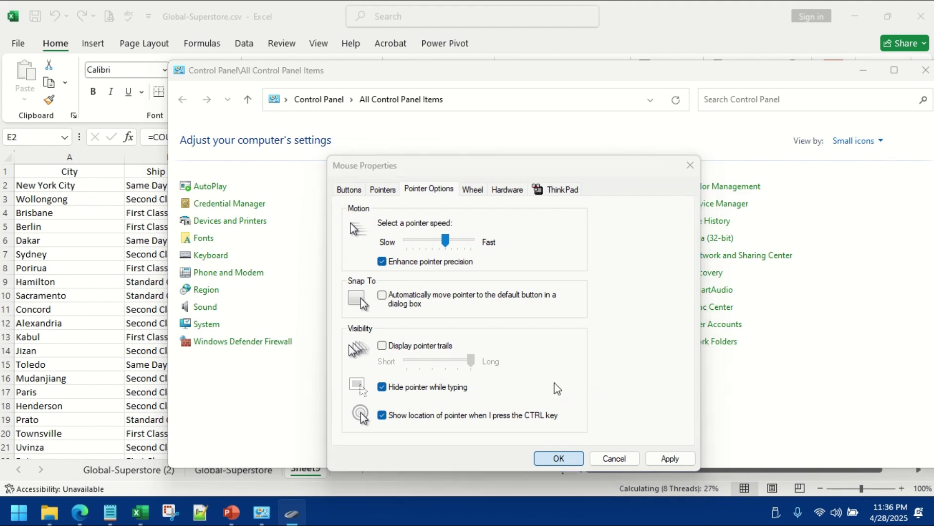
key(Return)
click(926, 70)
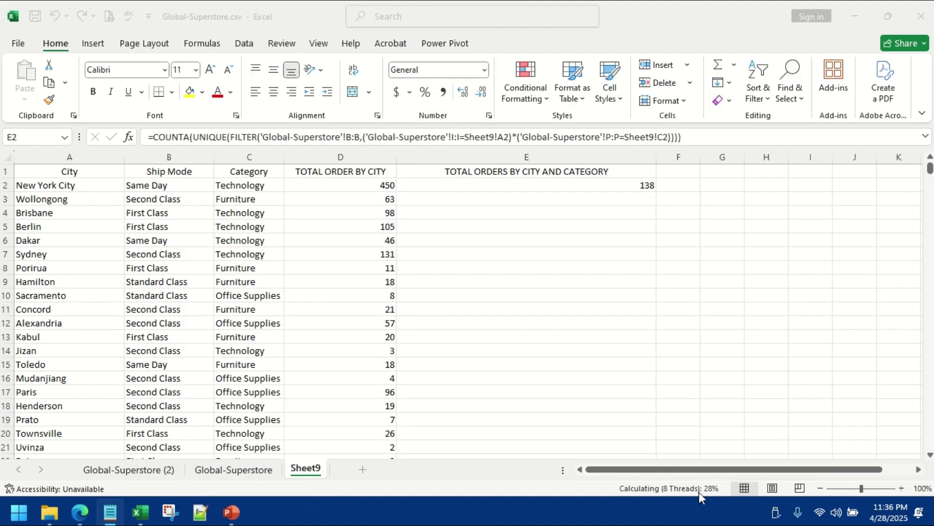
Review the filled city and category totals on Sheet9 alongside the city totals and the New York City row
click(603, 488)
click(603, 493)
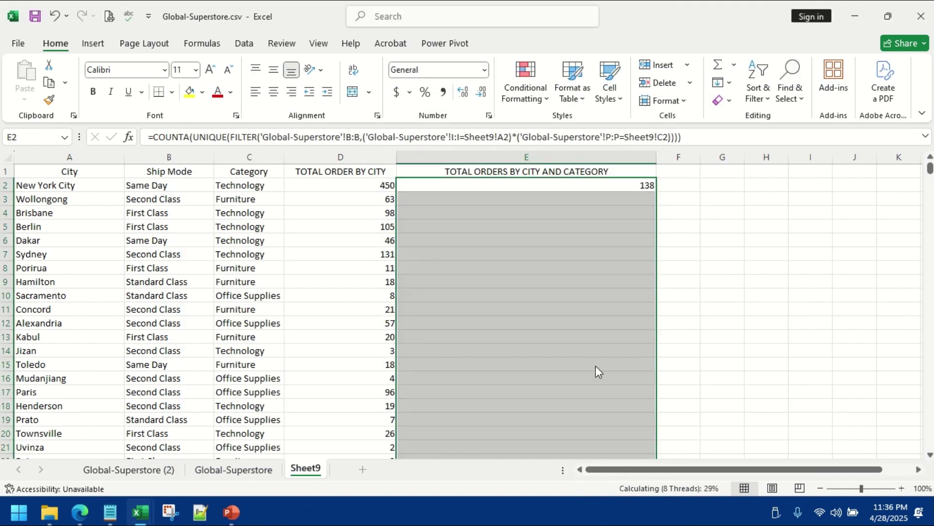
click(652, 364)
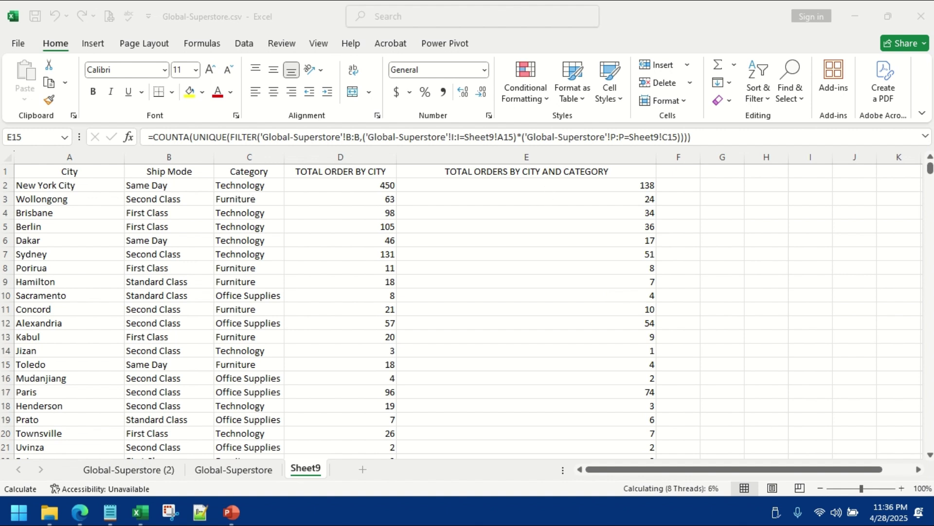
click(341, 323)
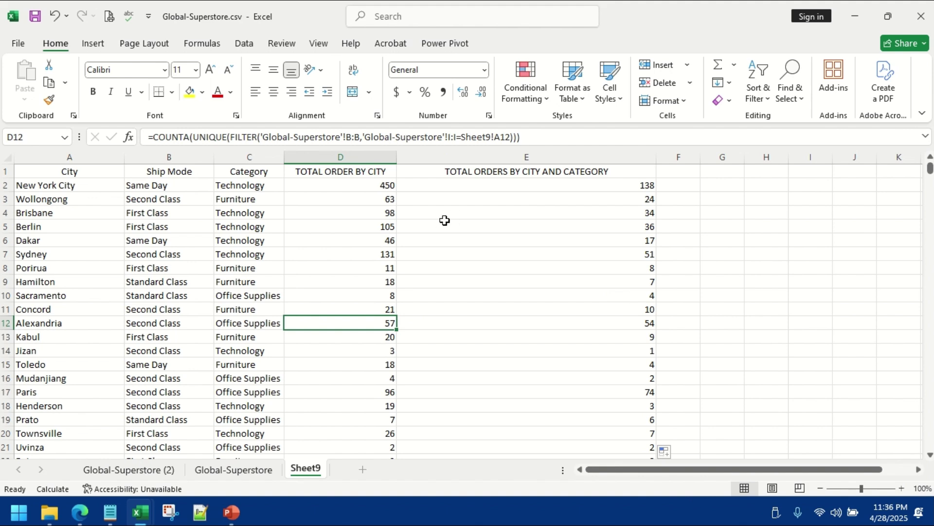
click(71, 187)
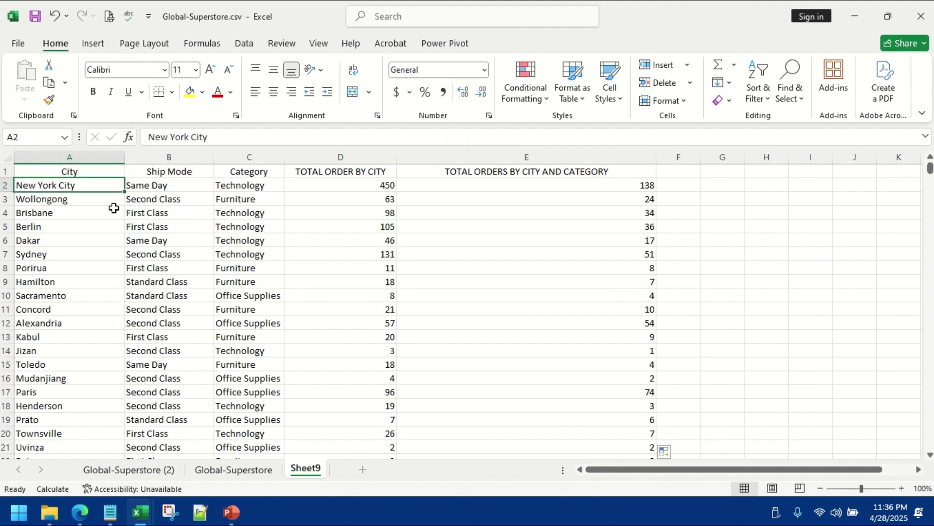
Delete the old Global-Superstore (2) sheet and confirm the deletion
click(117, 471)
right_click(141, 461)
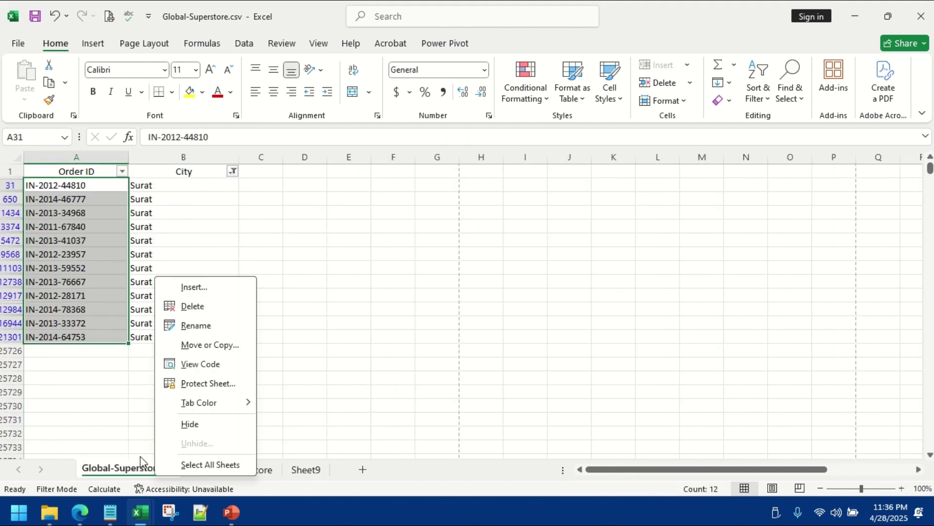
click(193, 306)
click(444, 294)
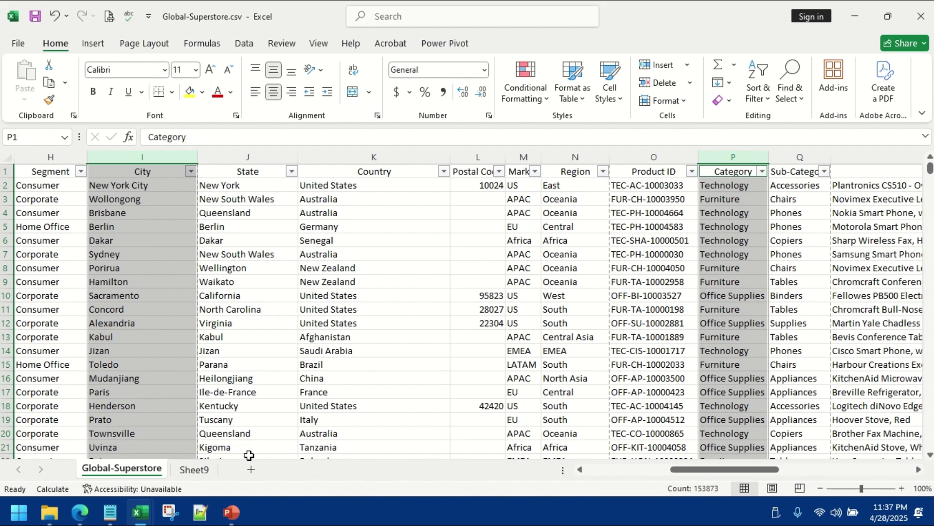
Check the city and category formula in E8 on Sheet9 and duplicate the Global-Superstore sheet in front of the original
click(191, 468)
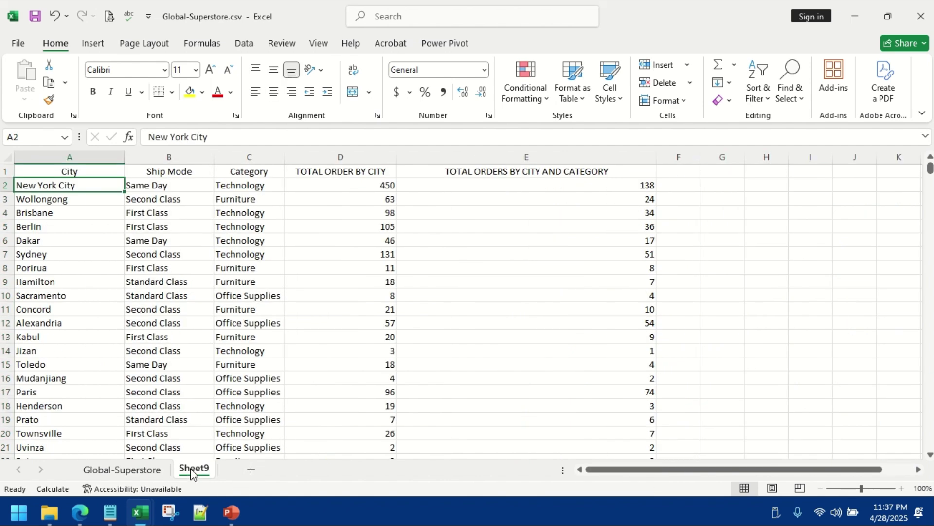
click(589, 265)
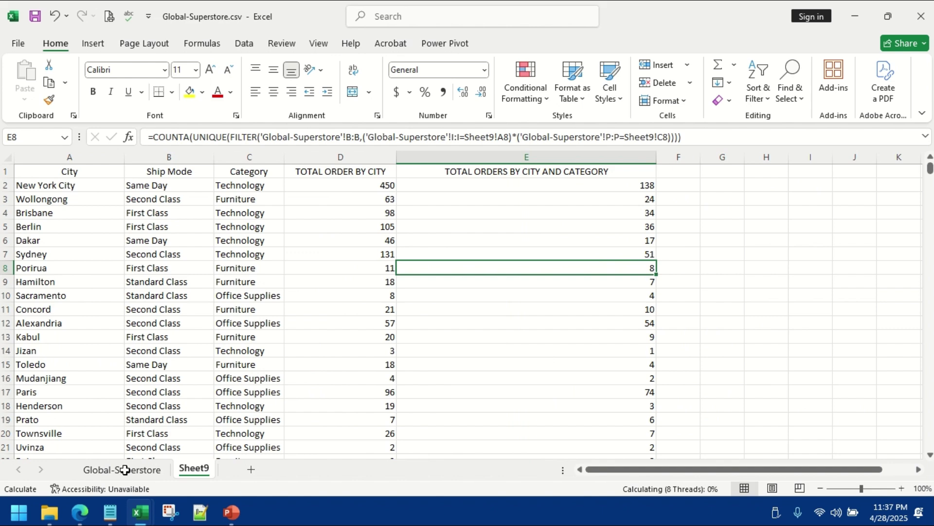
click(124, 470)
right_click(125, 469)
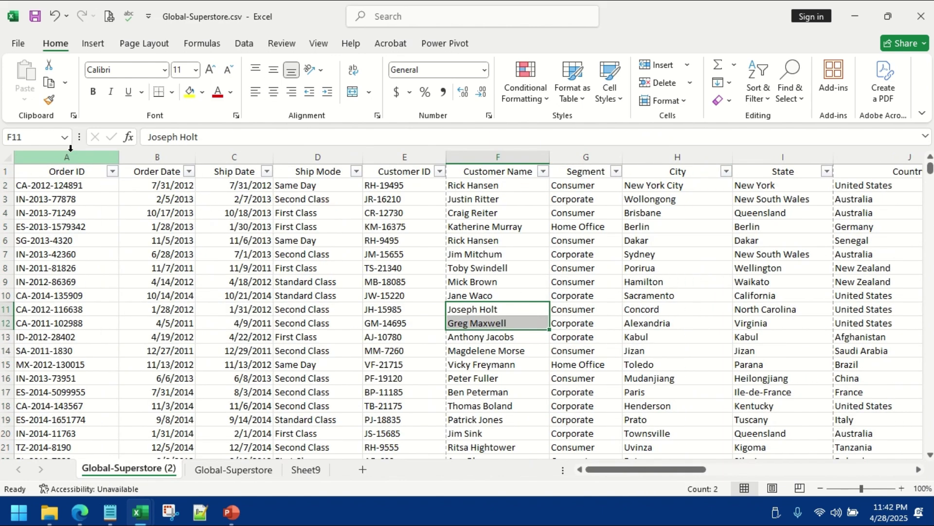
Clear and delete the Order Date through Segment columns in the Global-Superstore (2) sheet
drag(188, 159, 584, 204)
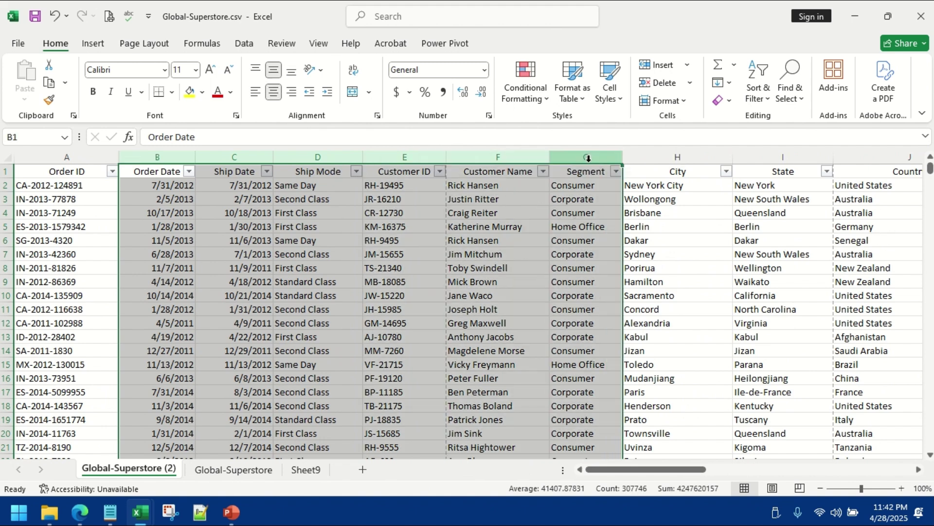
right_click(588, 166)
click(626, 331)
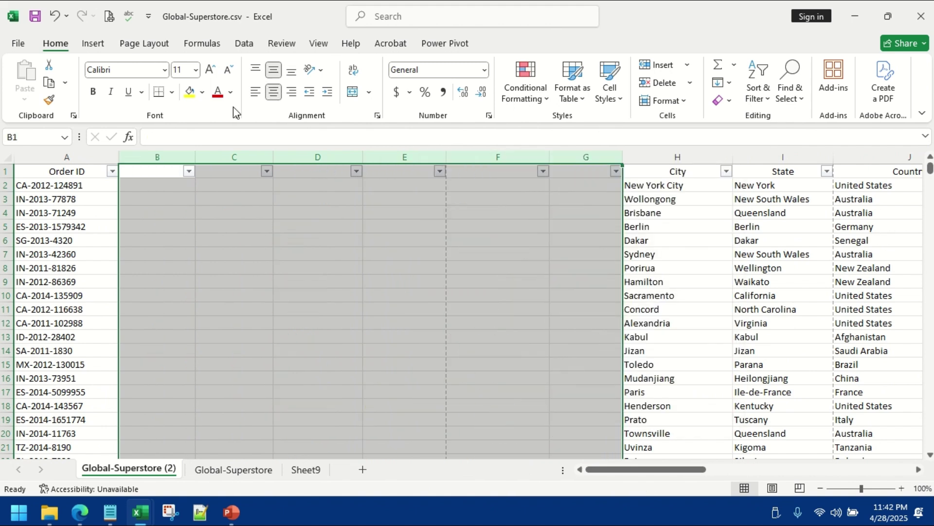
right_click(246, 157)
click(292, 316)
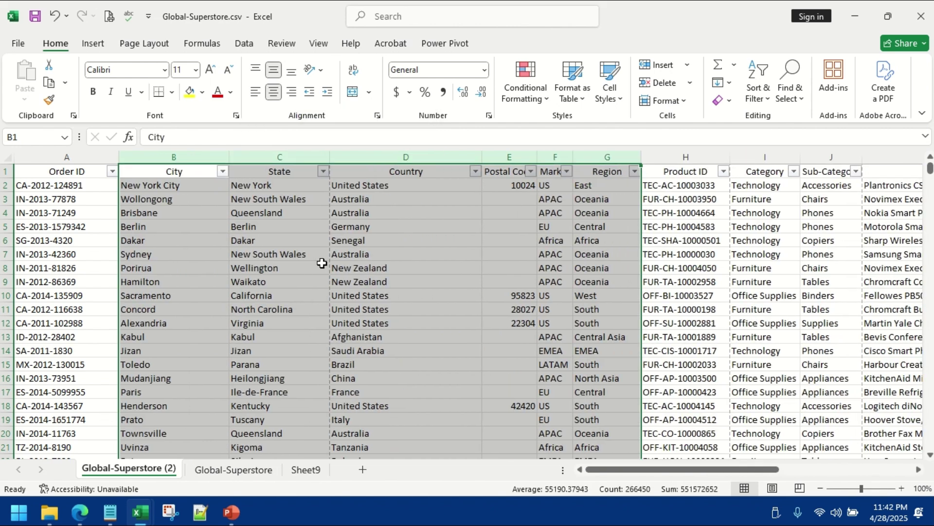
Delete the State through Product ID columns between City and Category
drag(298, 156, 686, 147)
right_click(682, 153)
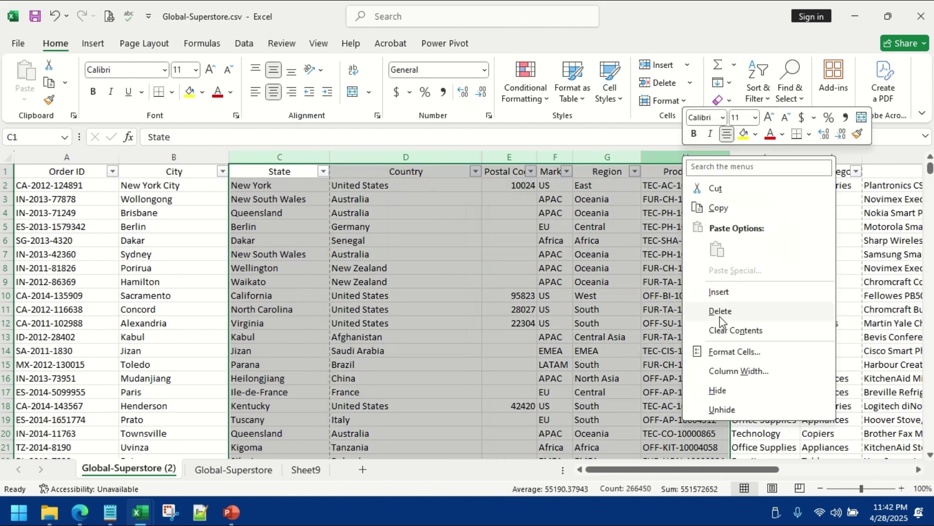
click(720, 311)
Delete all columns after Category, from Sub-Category through Order Priority
drag(346, 155, 344, 154)
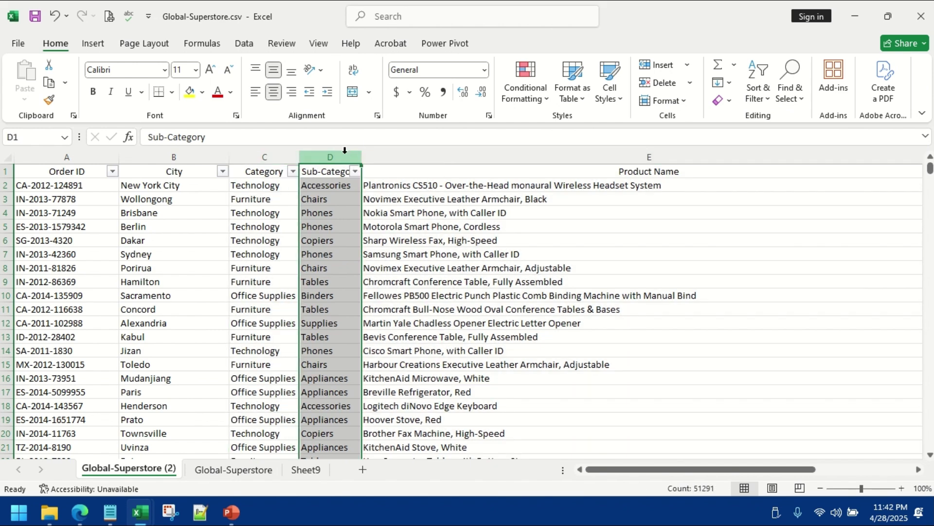
key(ctrl+Right)
key(Left)
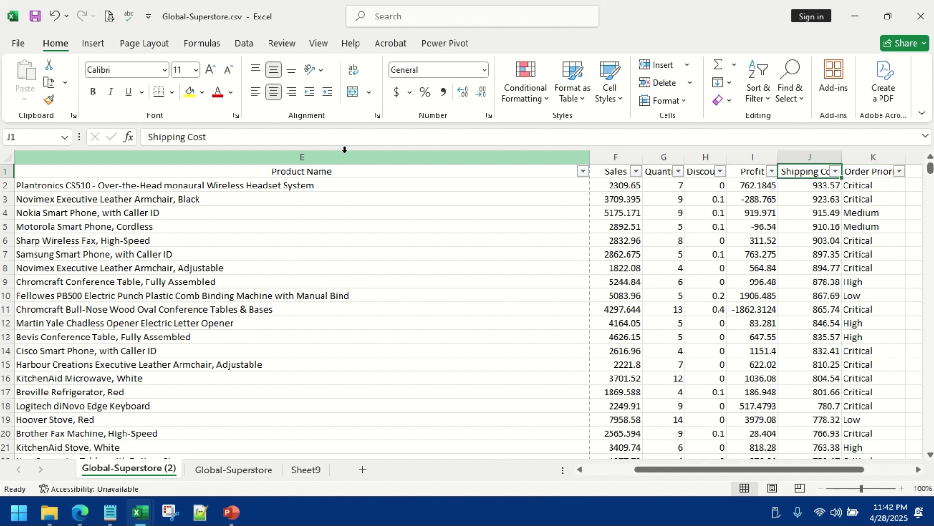
drag(711, 474, 662, 474)
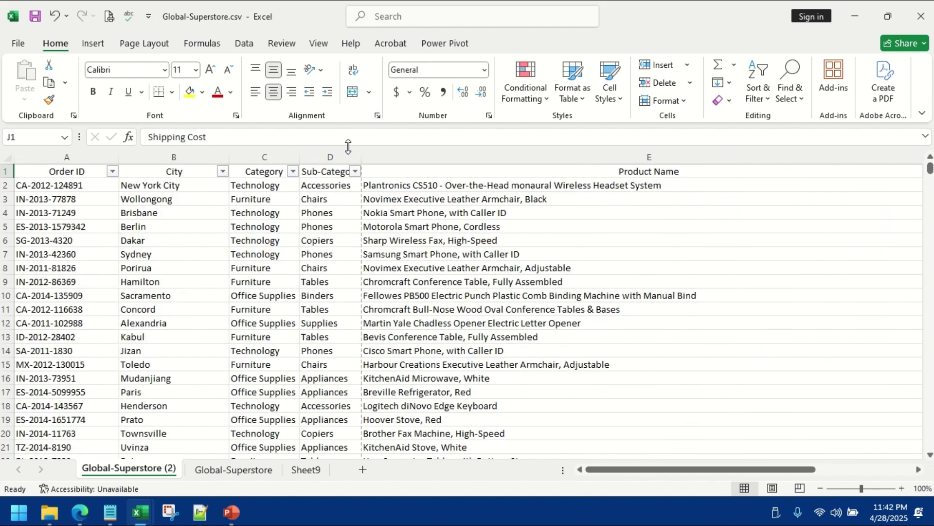
click(330, 157)
key(ctrl+shift+Right)
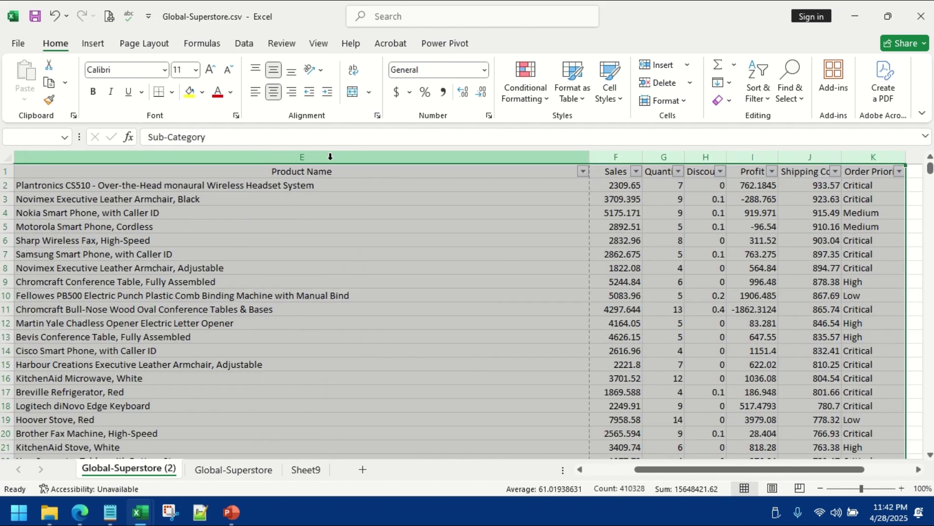
key(ctrl+minus)
click(214, 266)
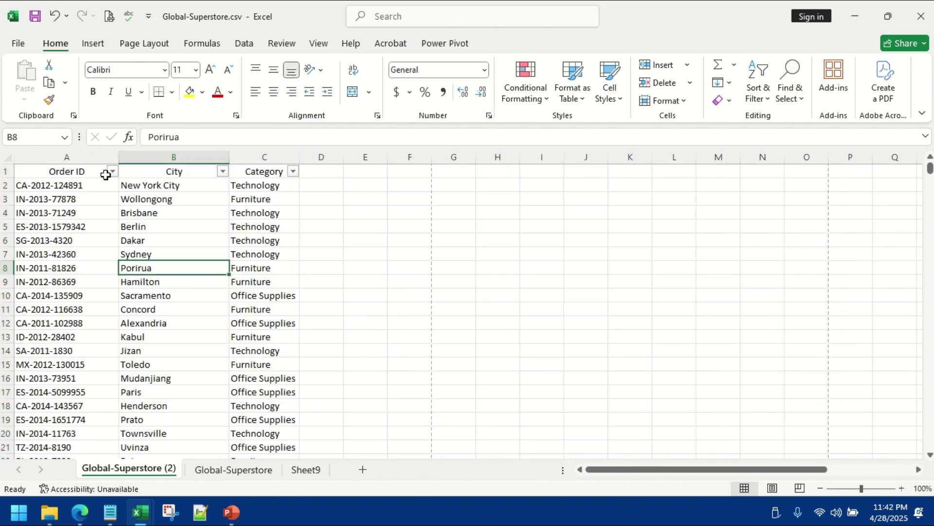
Remove duplicate rows across the Order ID, City and Category columns, treating the first row as headers
drag(91, 155, 260, 163)
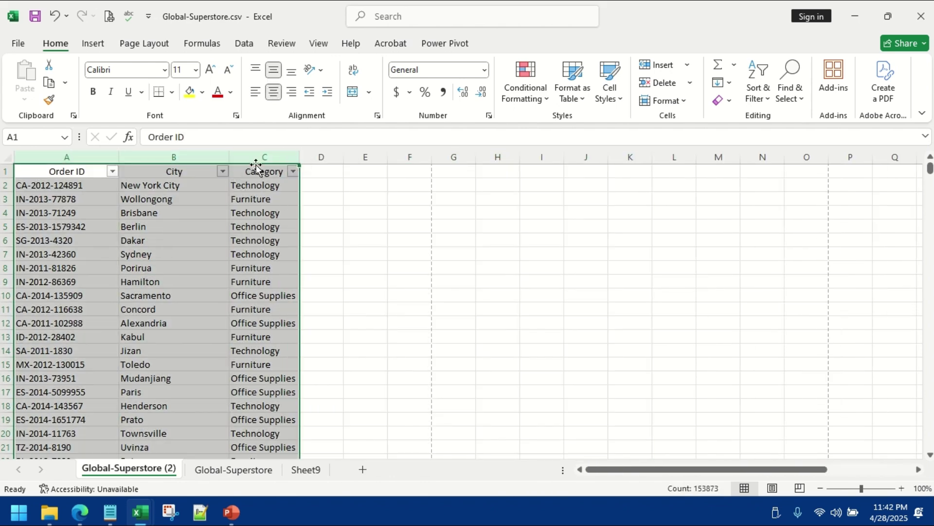
click(244, 43)
click(594, 82)
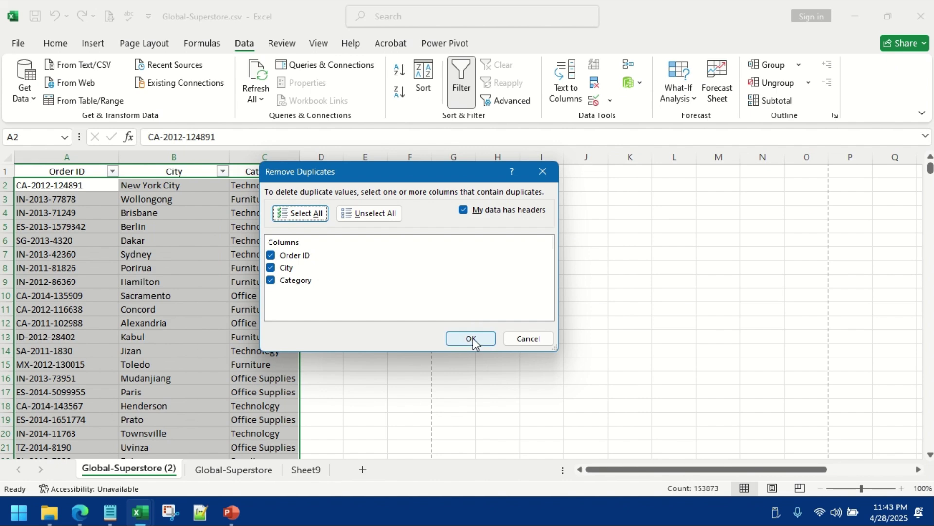
click(466, 334)
click(475, 293)
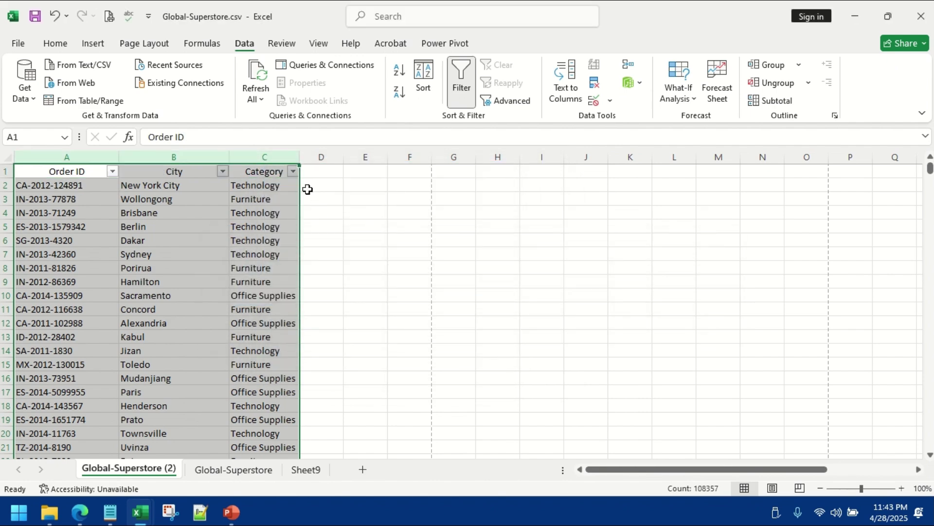
Filter the City column to New York City by searching for "NEW Y"
click(223, 170)
click(131, 322)
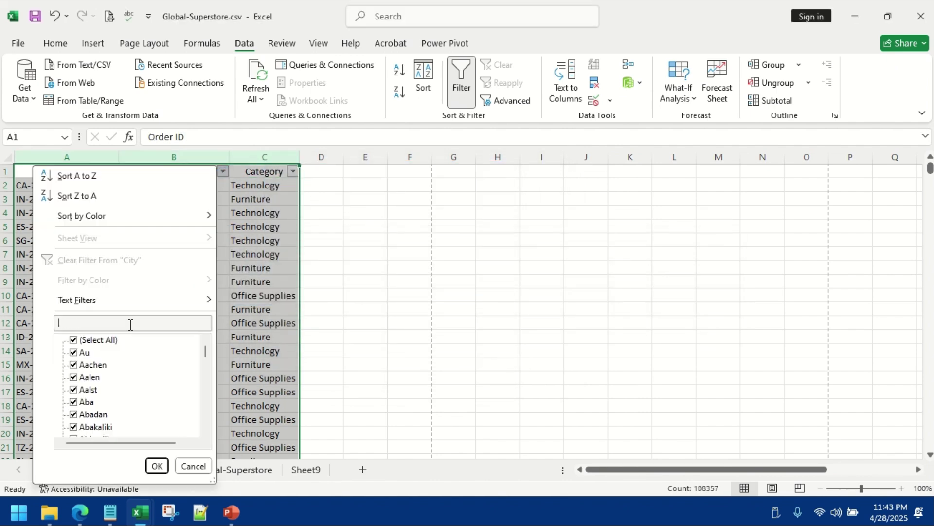
text(NEW)
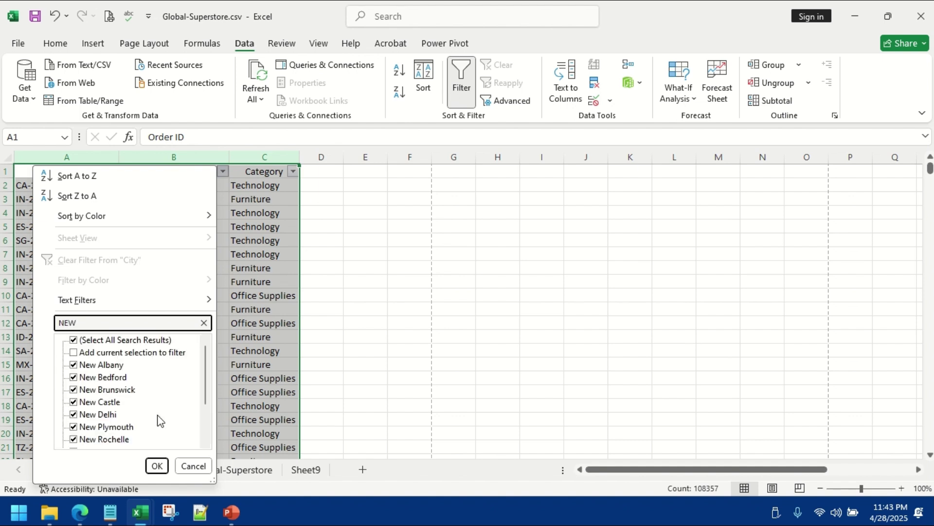
text( Y)
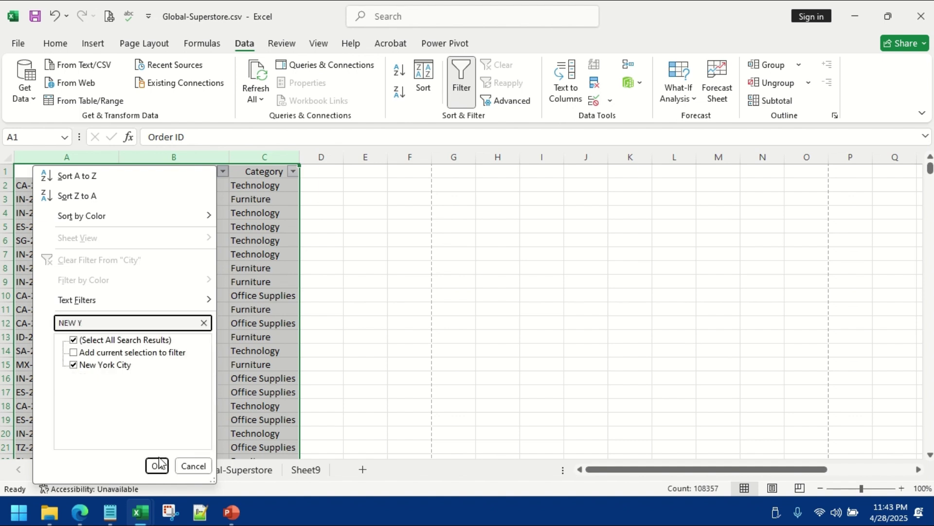
click(156, 465)
Filter the Category column to Technology only and count the remaining entries in the Order ID column
click(290, 172)
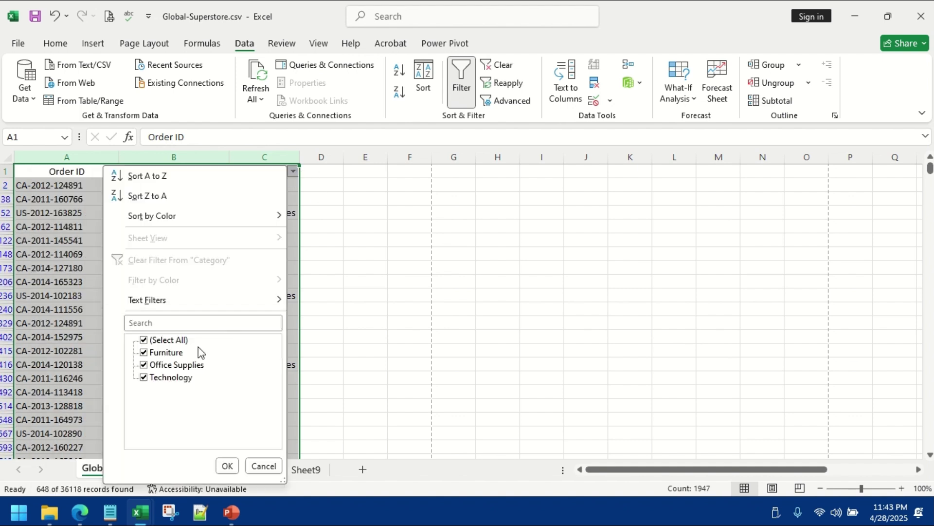
click(176, 343)
click(170, 378)
click(227, 466)
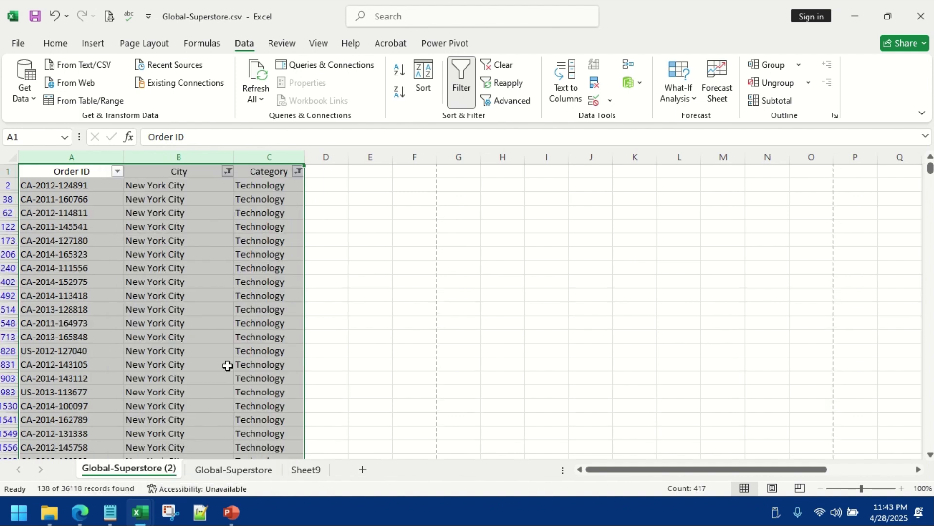
click(77, 153)
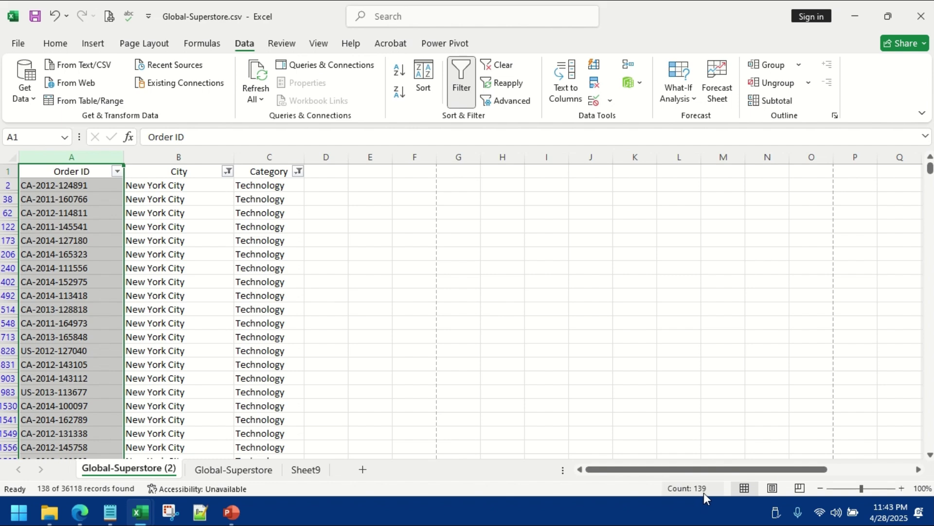
Review the New York City Technology total on Sheet9 and pick Delhi in row 56 as another city to verify
click(302, 471)
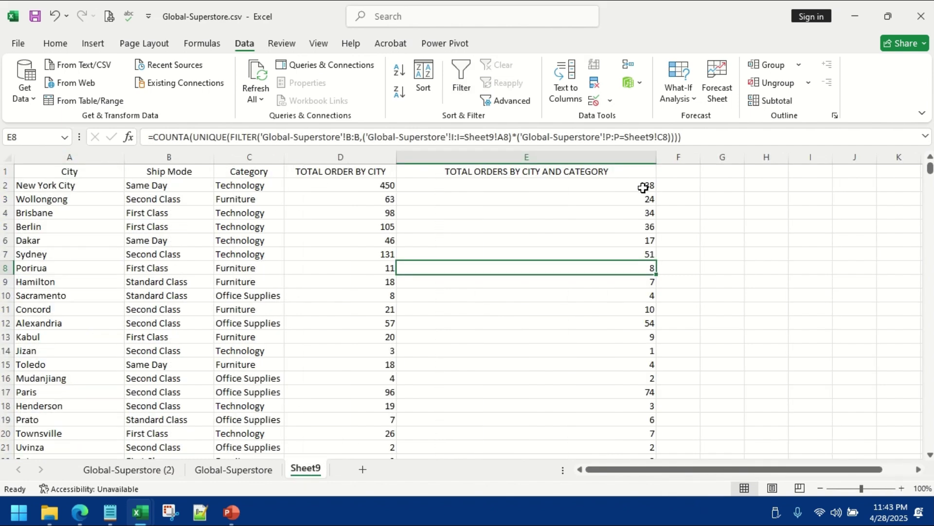
scroll(746, 345, down, 14)
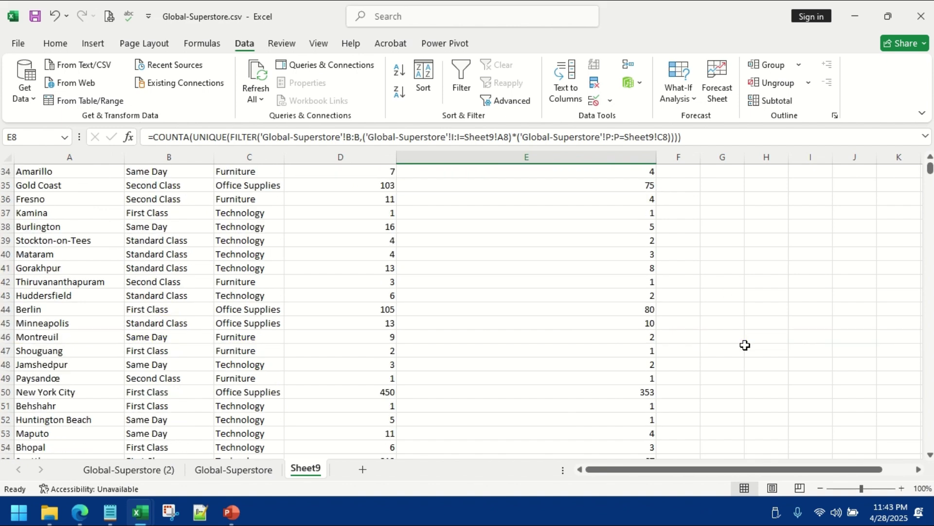
click(41, 351)
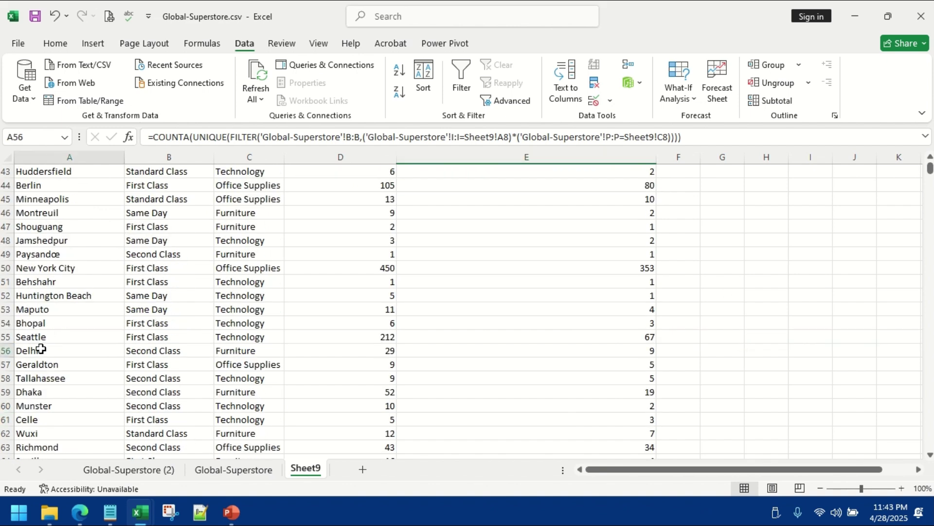
Filter the City column on the Global-Superstore (2) sheet to Delhi by searching for "DELH"
click(95, 475)
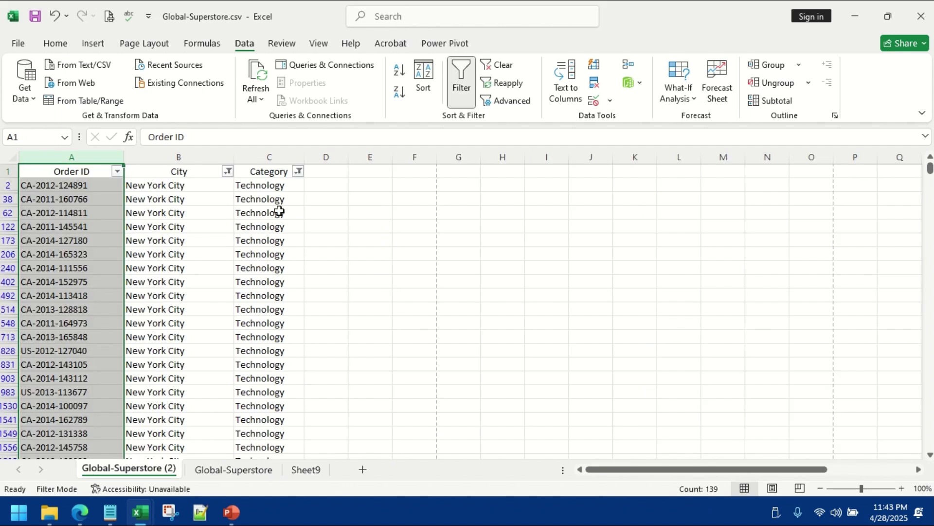
click(227, 171)
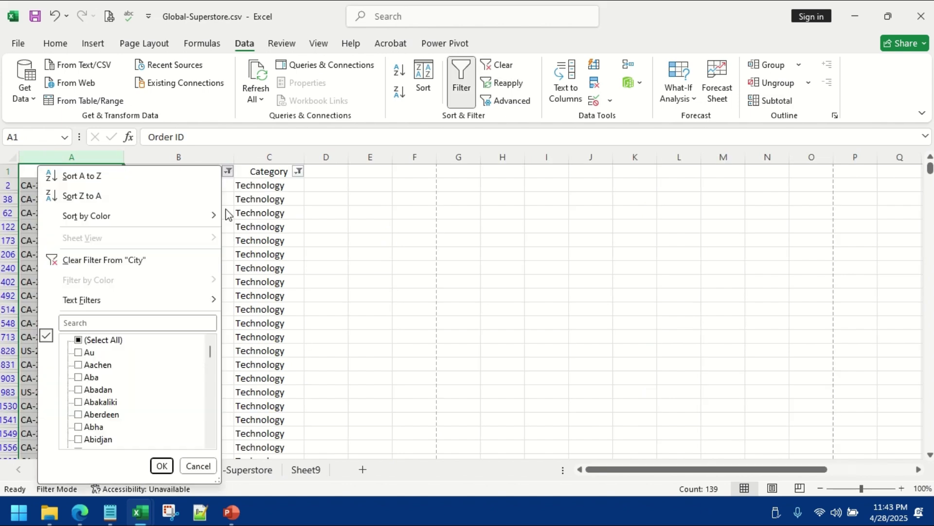
click(161, 323)
text(DEL)
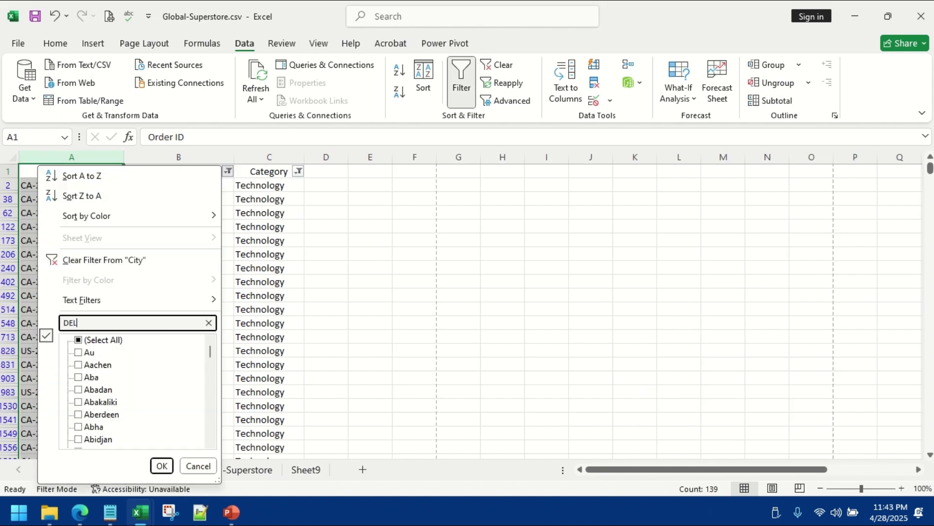
text(H)
key(Return)
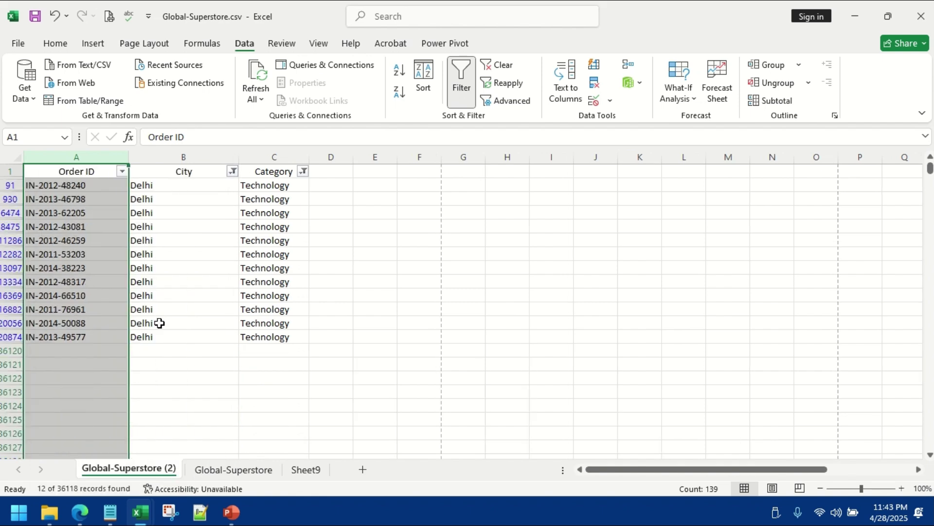
Count the filtered Delhi order IDs and compare the count with the Delhi Furniture row on Sheet9
drag(83, 186, 77, 339)
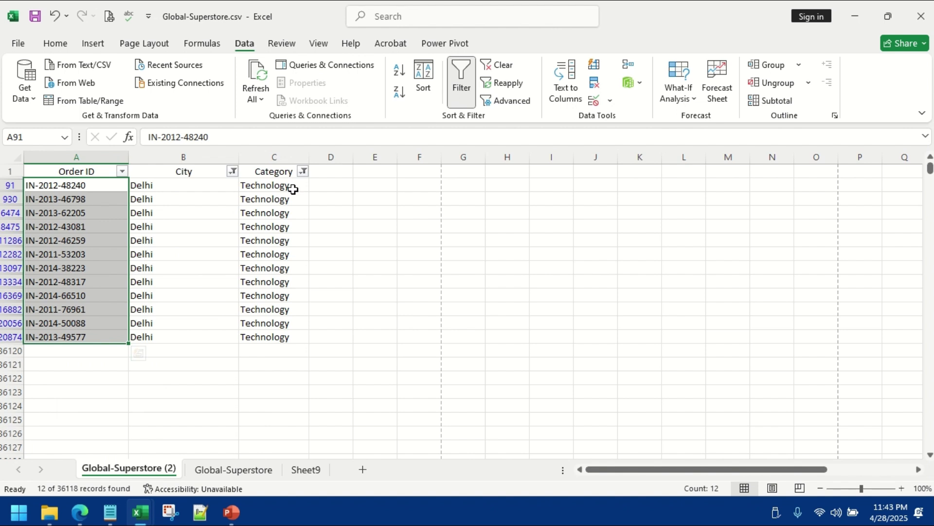
click(303, 470)
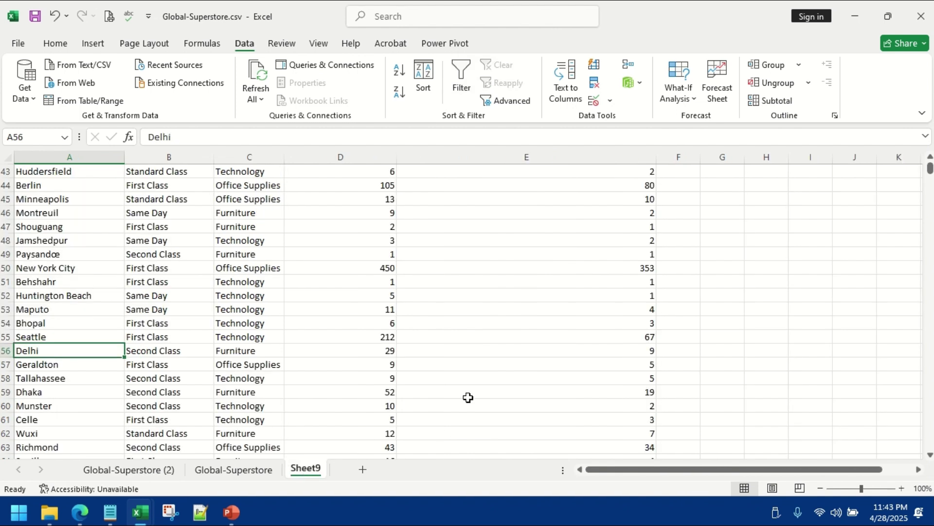
click(6, 350)
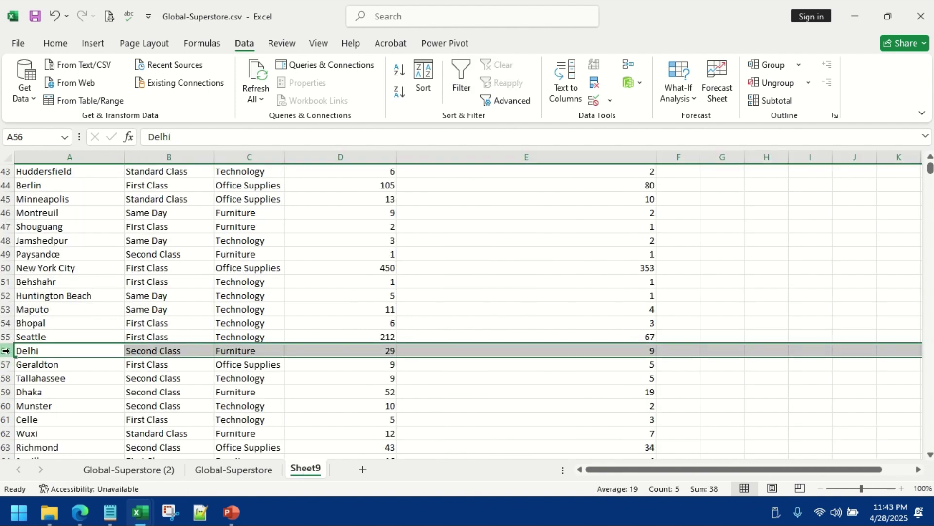
Recount the filtered Delhi order IDs on Global-Superstore (2) and check the Category entries for the same rows
click(156, 471)
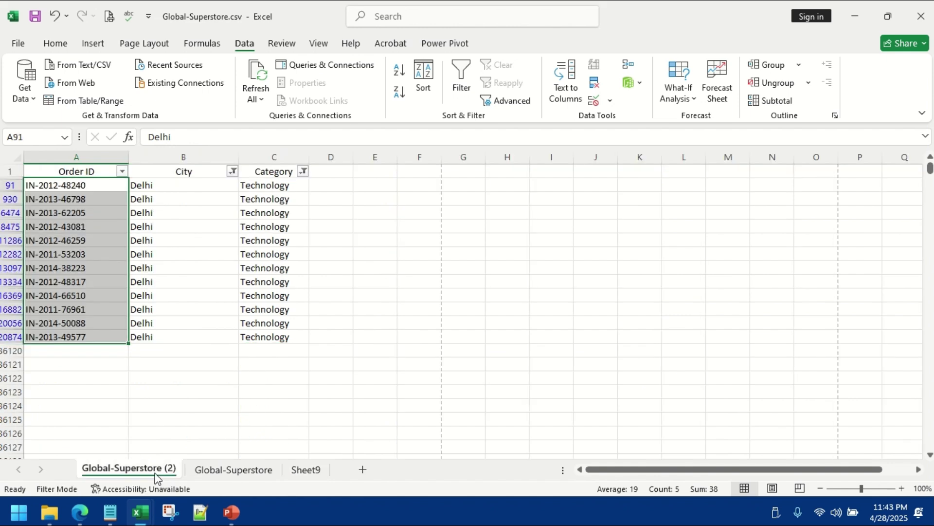
click(87, 185)
drag(88, 202, 95, 341)
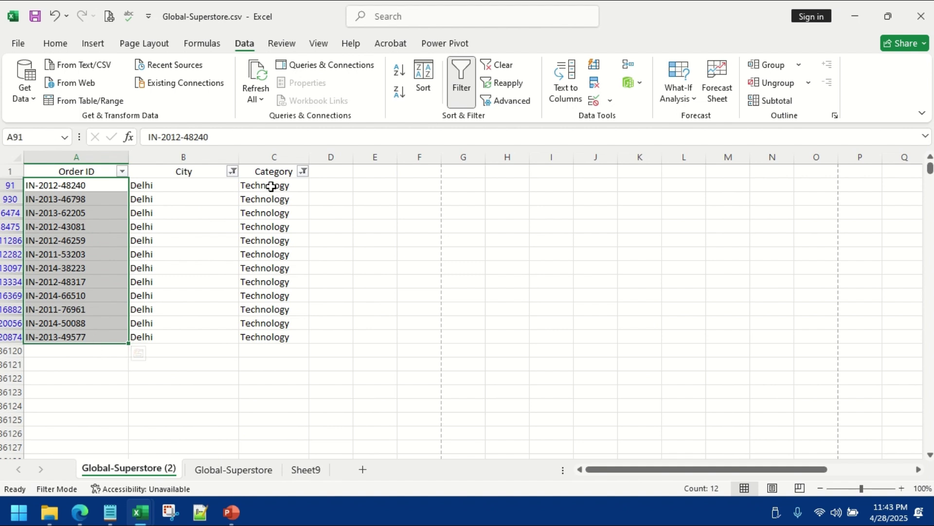
drag(271, 186, 259, 341)
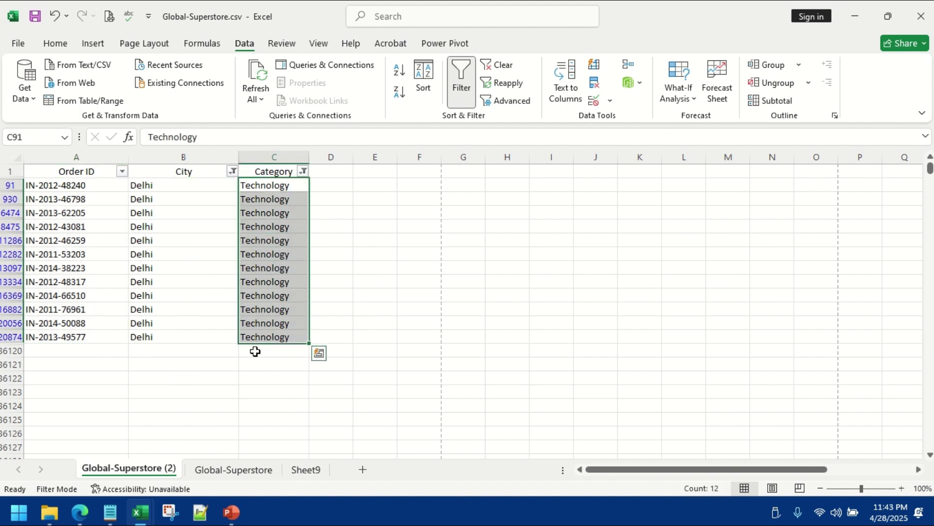
Add filters to the Sheet9 header row and filter the City column by searching for "DELHI"
click(297, 473)
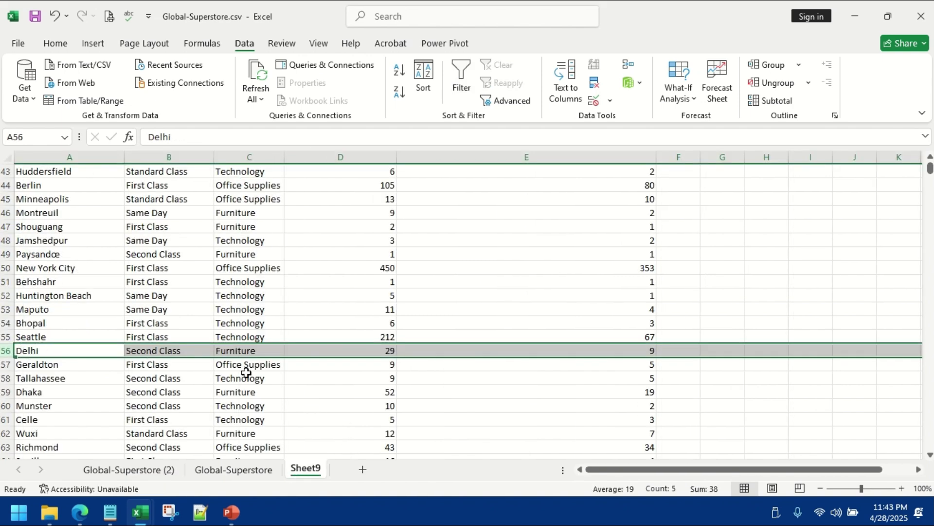
scroll(244, 384, down, 1)
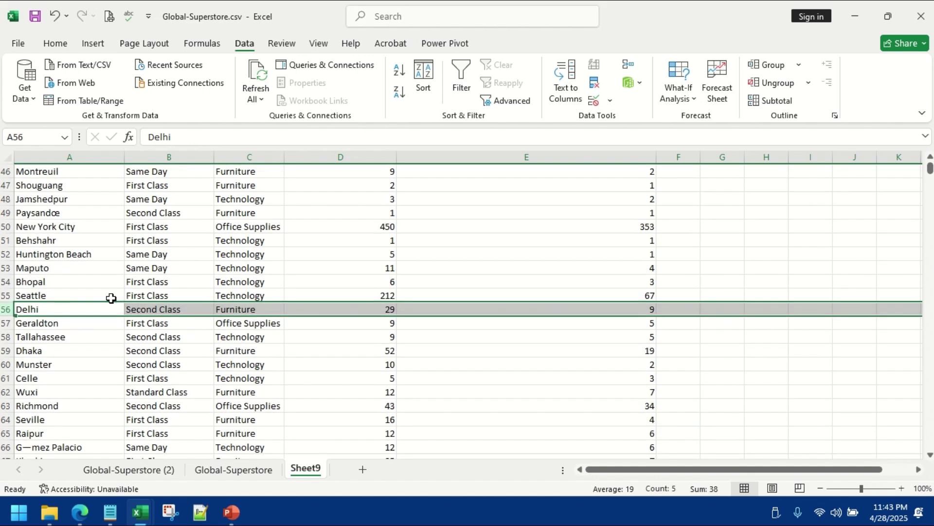
click(90, 310)
scroll(109, 219, up, 15)
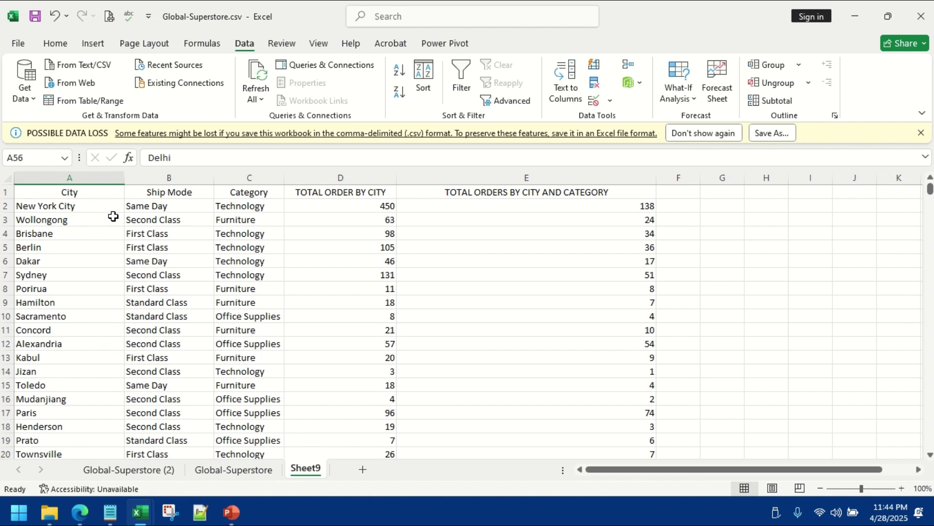
click(108, 192)
key(ctrl+shift+l)
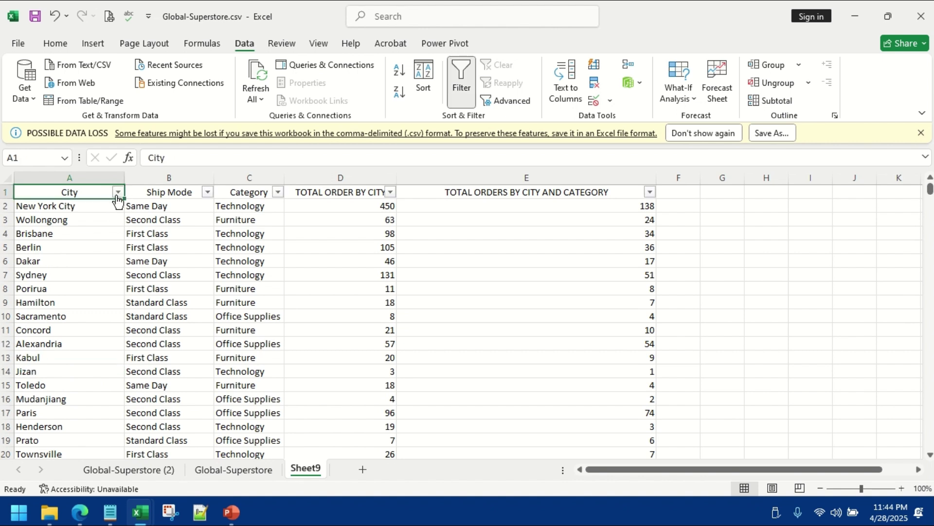
click(118, 193)
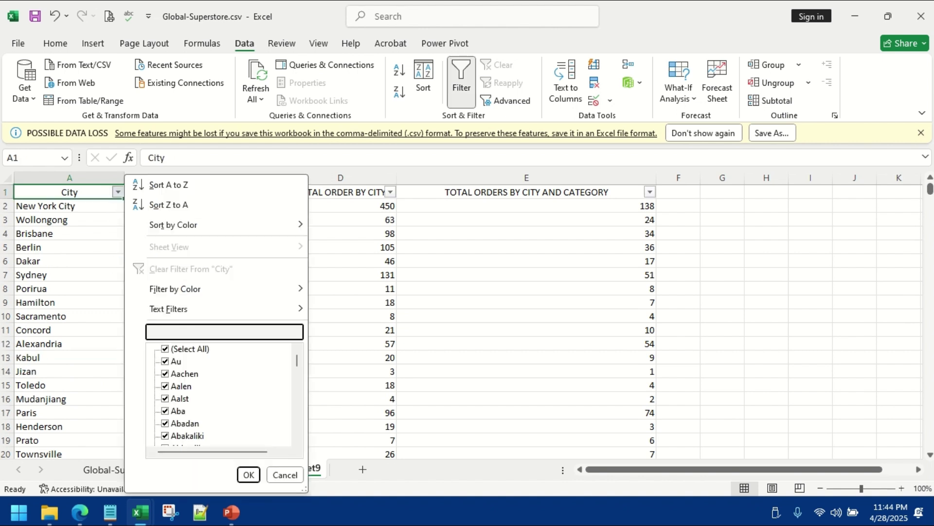
text(DELHI)
key(Return)
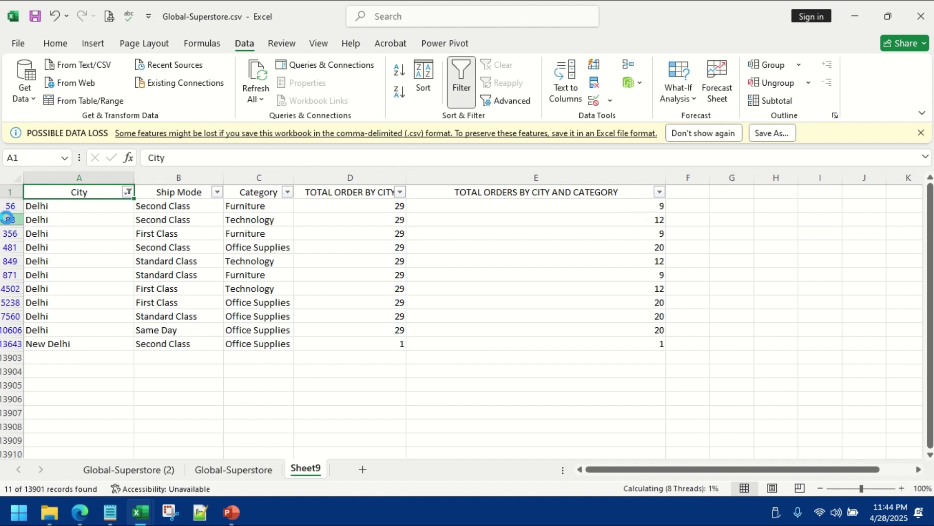
Highlight the entire Delhi Second Class Technology row, row 88, with yellow fill
click(9, 219)
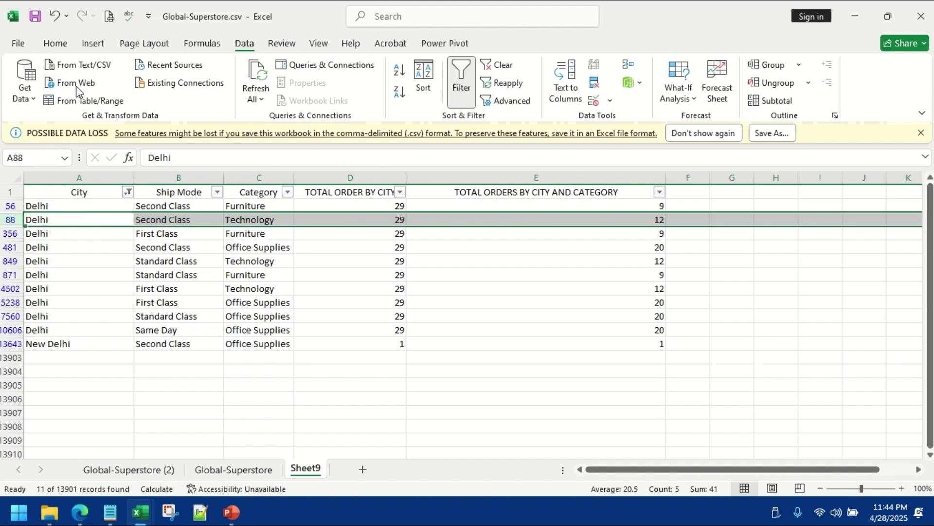
click(54, 44)
click(190, 96)
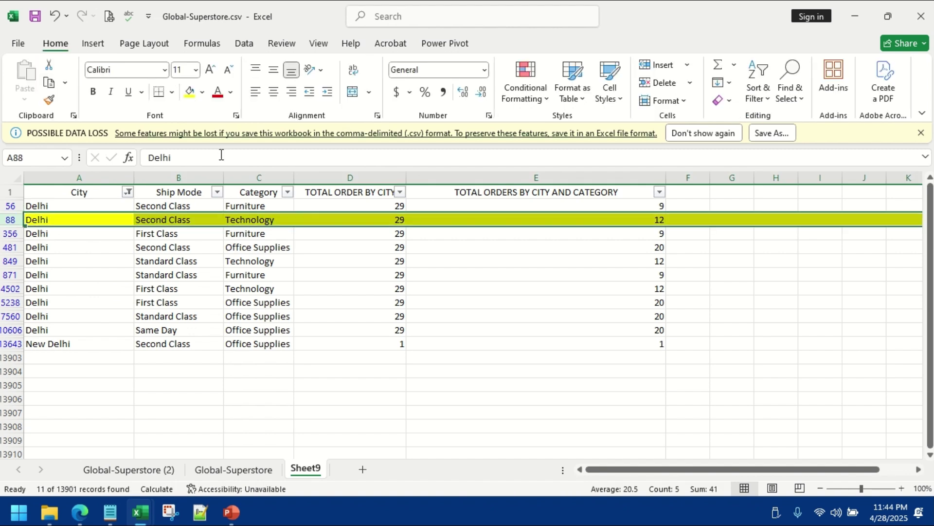
Compare the highlighted row's city-and-category formula result with the Delhi First Class Technology row, and open the Global-Superstore sheet
click(610, 225)
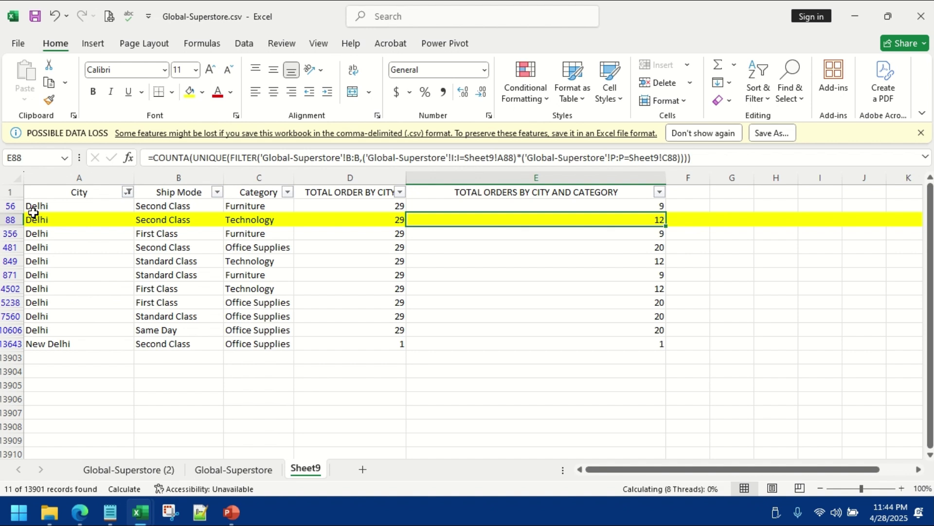
click(8, 289)
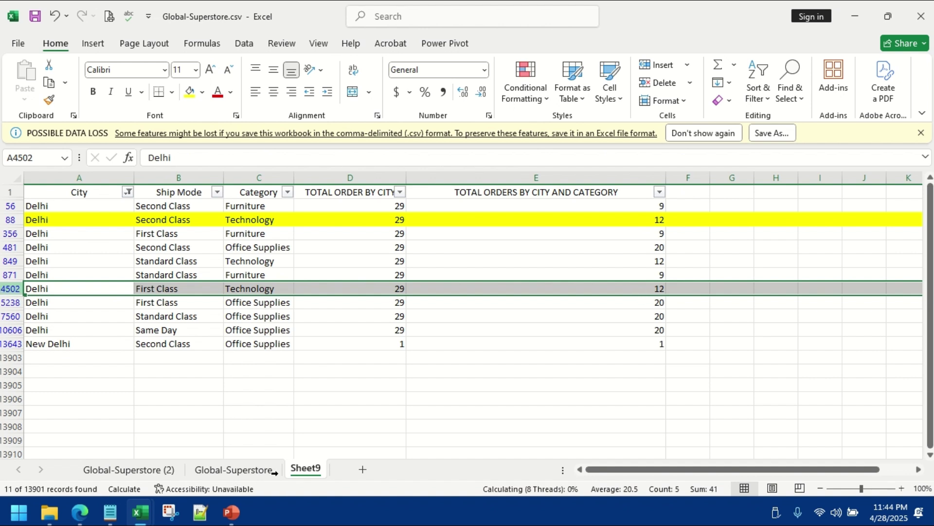
click(236, 468)
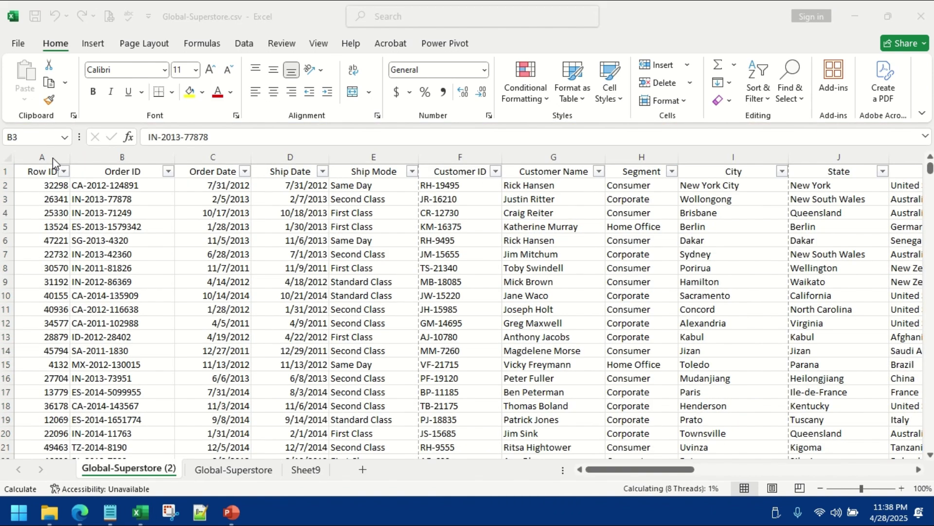